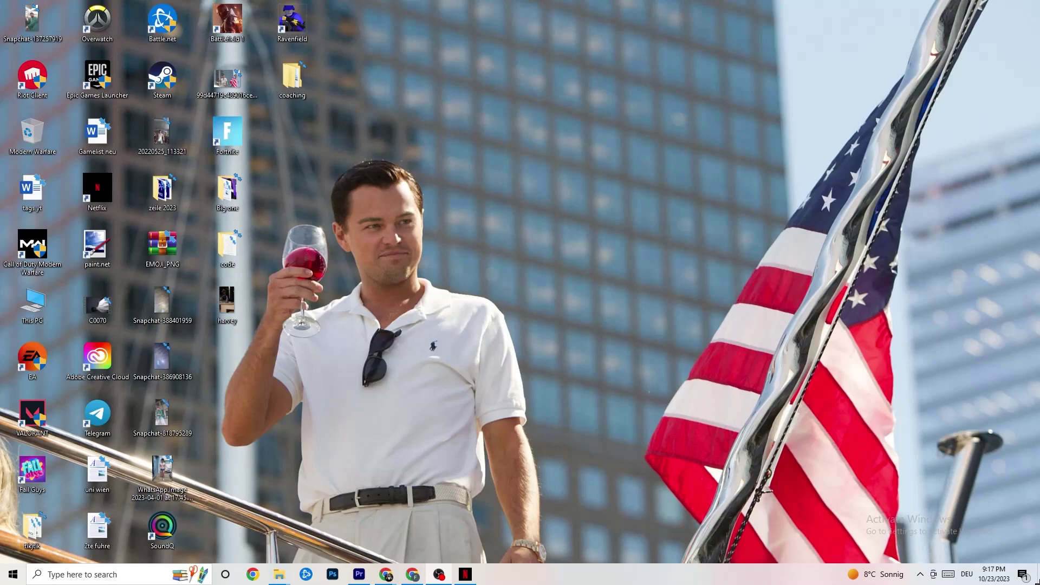
Step: Open the system display settings and check the available color profiles
click(8, 568)
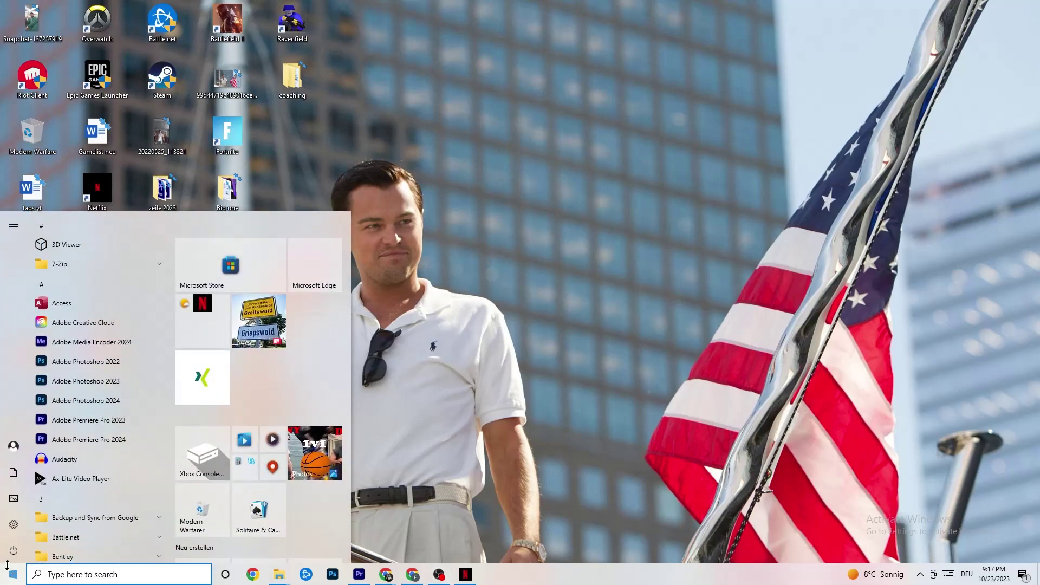
click(13, 524)
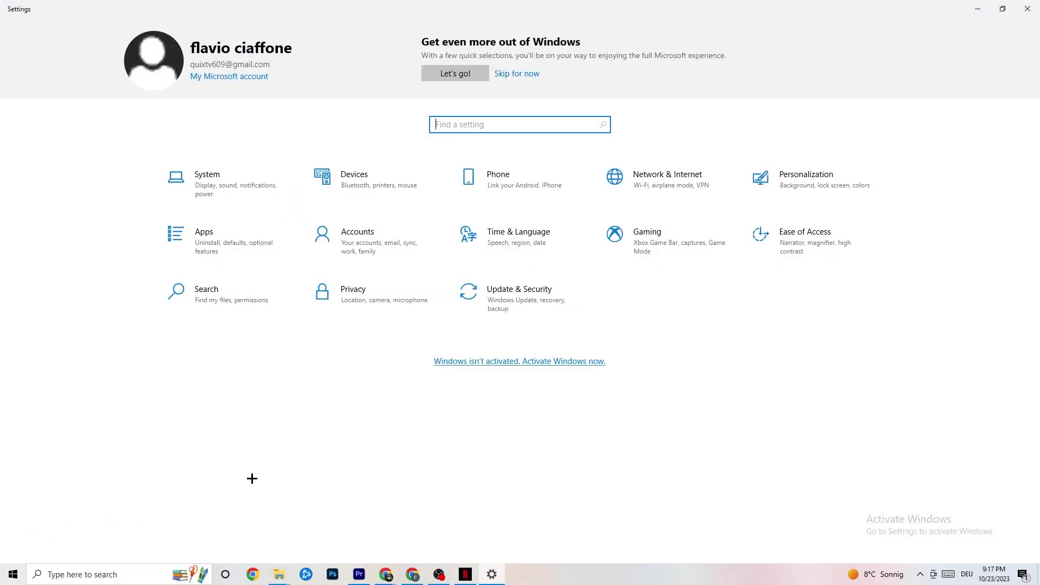
click(225, 189)
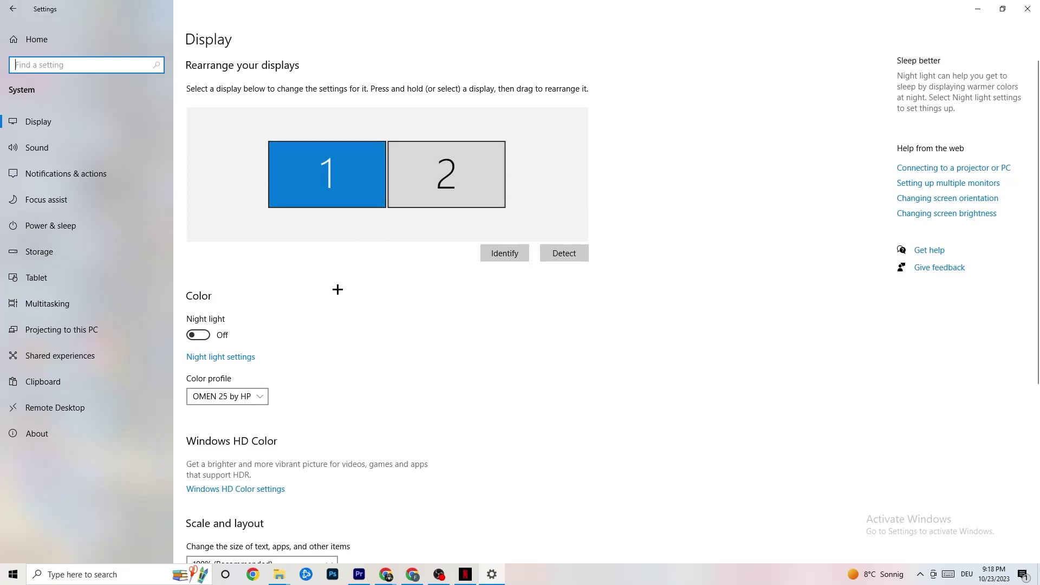
scroll(358, 194, down, 5)
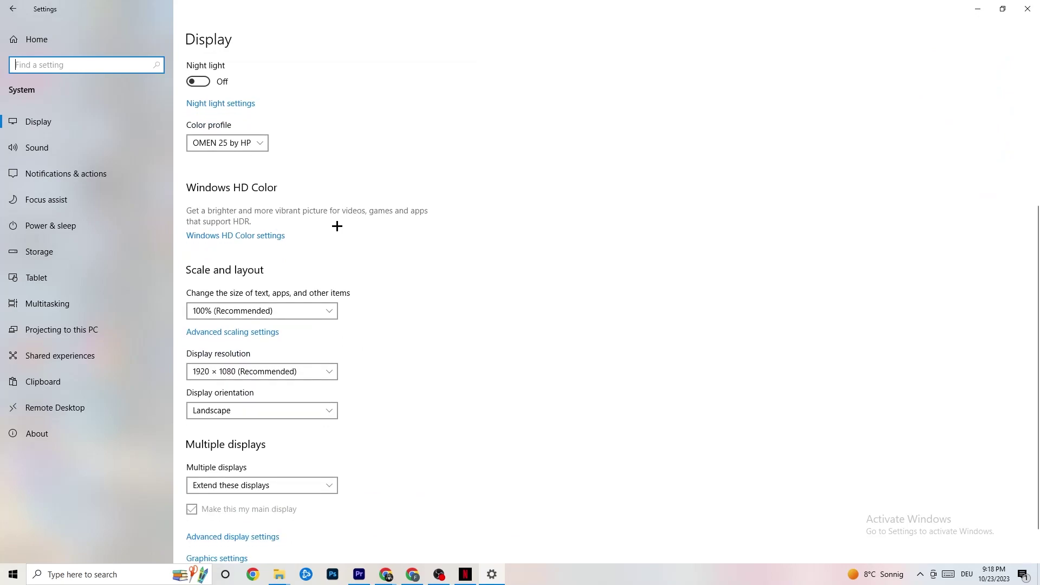
click(261, 141)
click(341, 114)
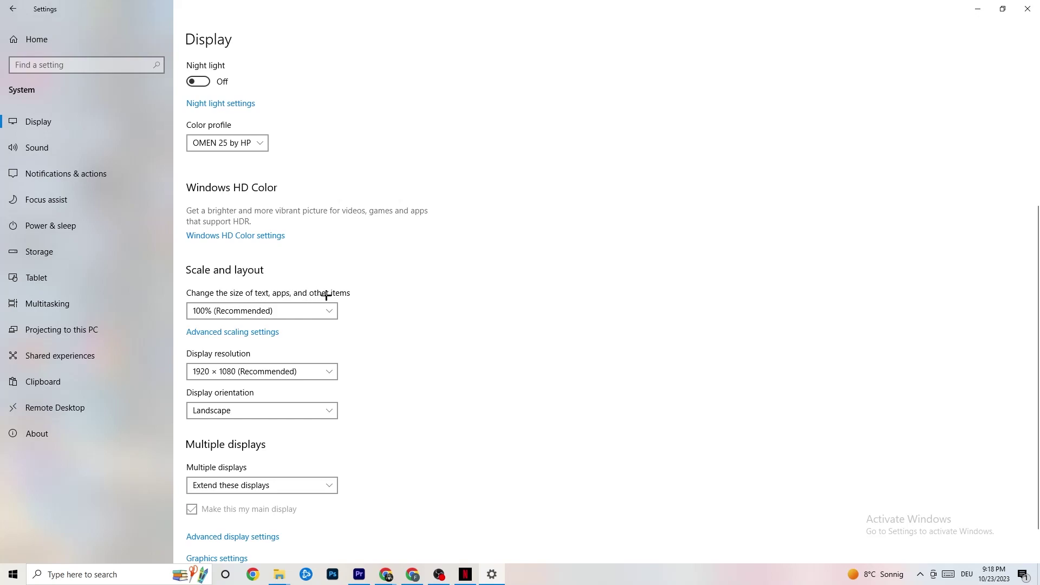
Step: Check the text and app scaling choices and the display resolution choices for display 1
click(319, 310)
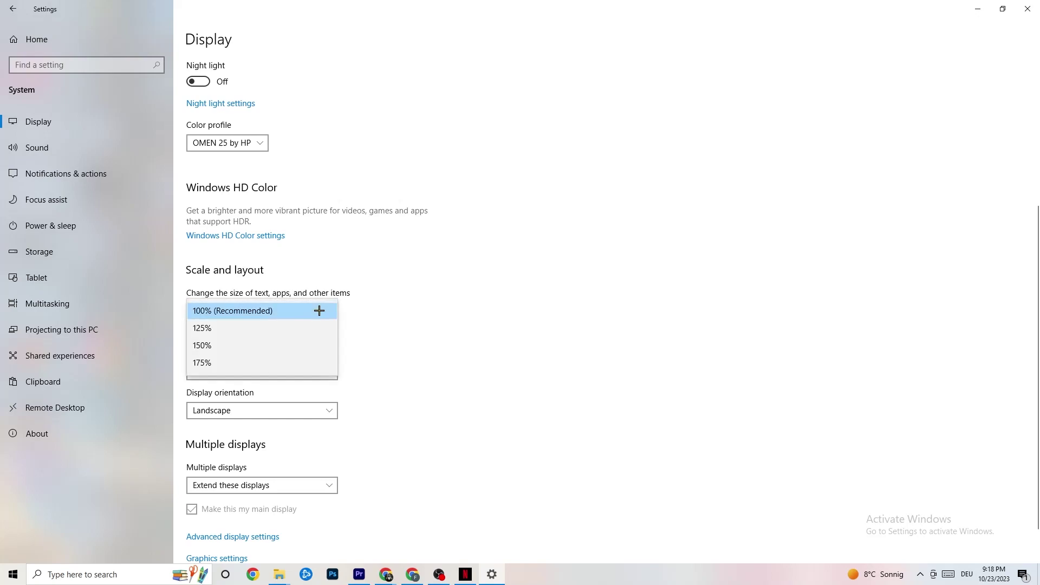
click(445, 266)
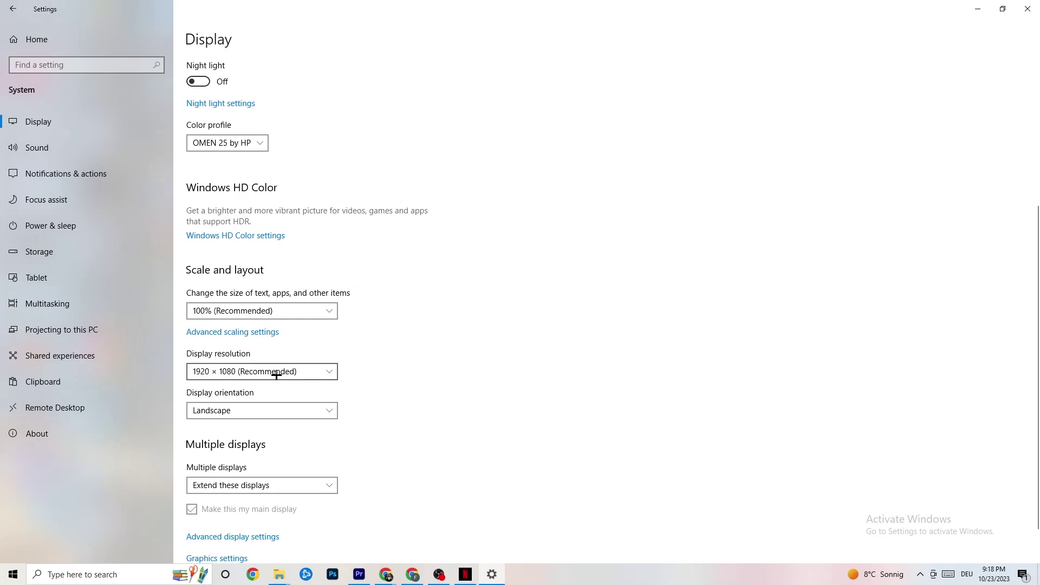
click(330, 372)
click(447, 336)
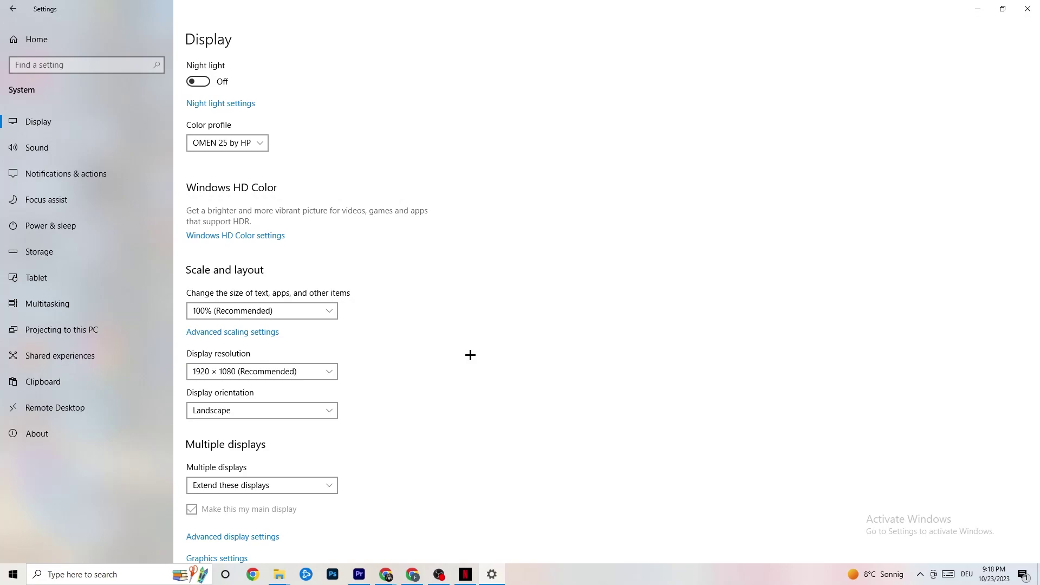
click(327, 372)
click(427, 348)
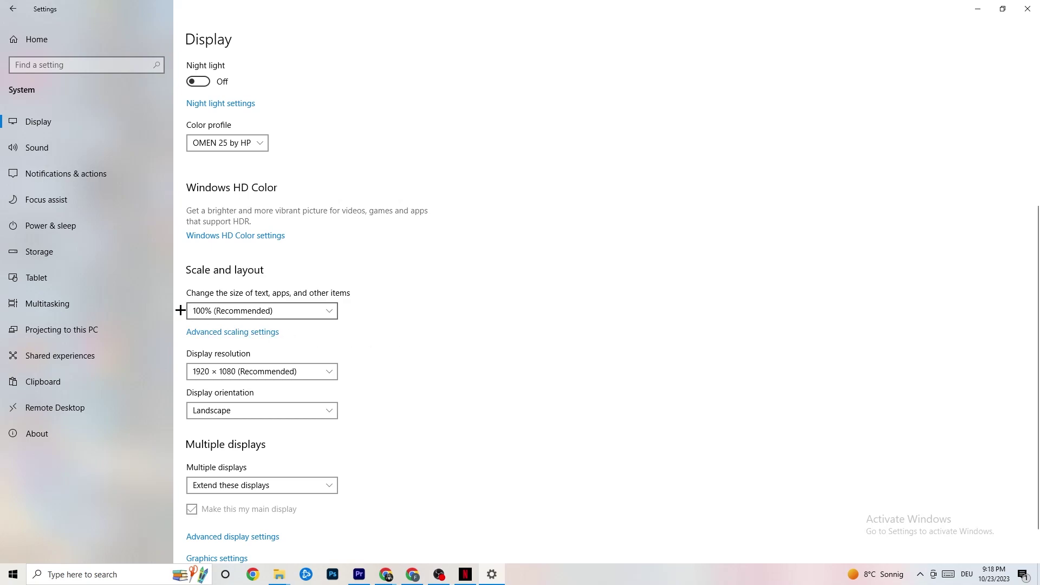
Step: Review the Storage Sense configuration, including the recycle bin deletion intervals, and return to the settings overview
click(68, 260)
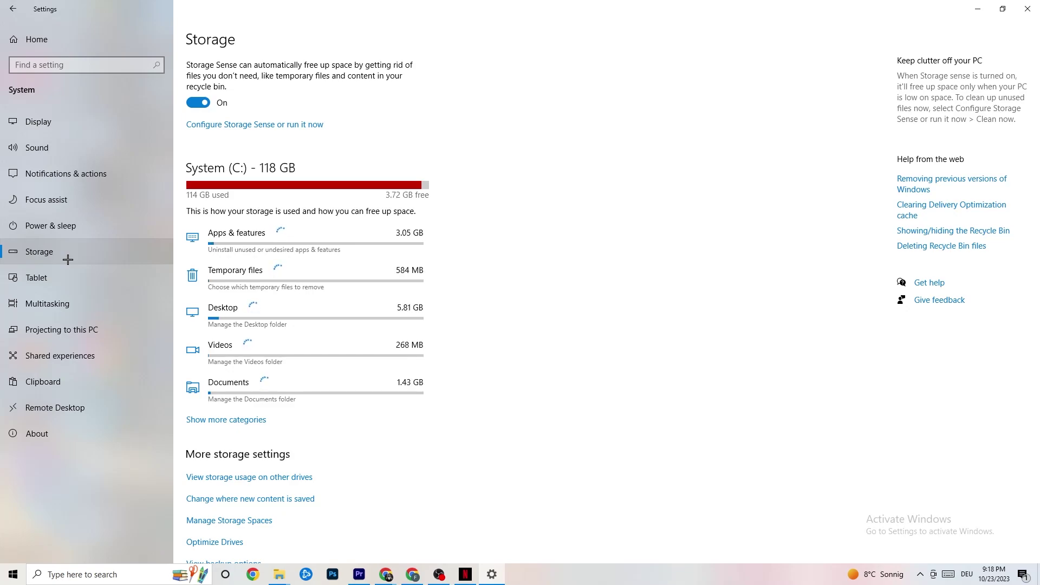
click(300, 125)
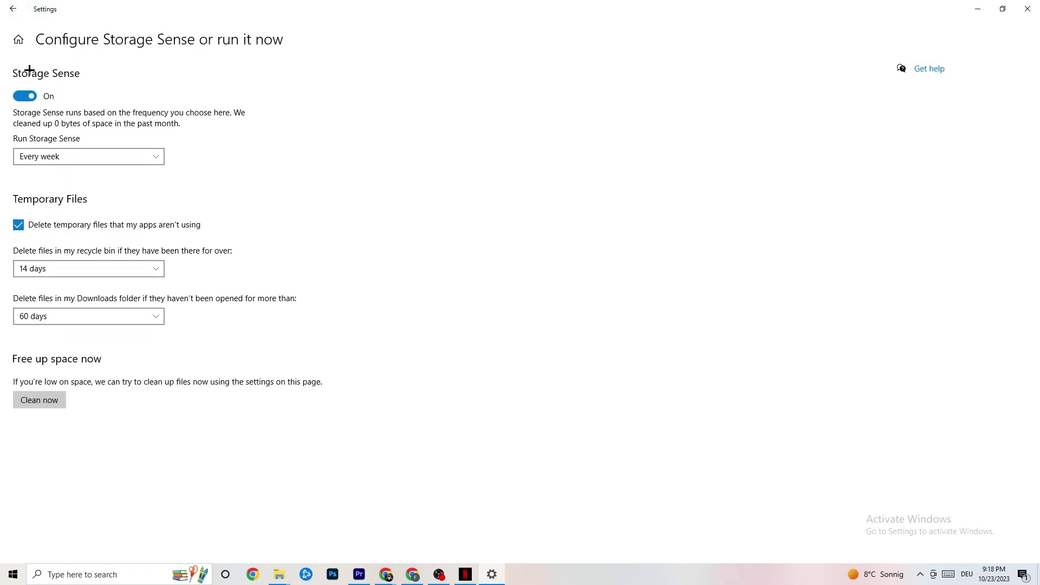
click(107, 269)
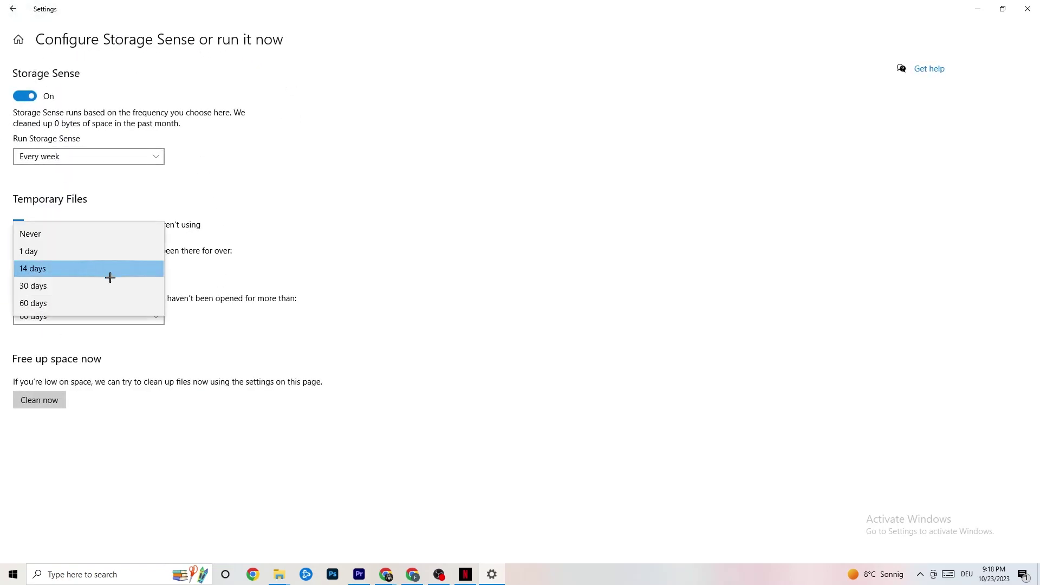
click(191, 253)
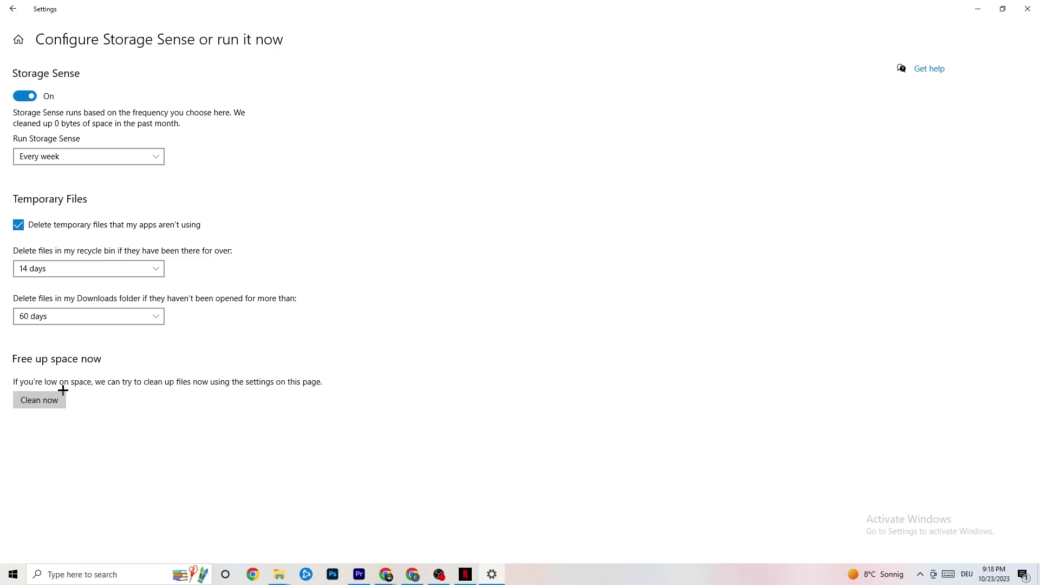
click(9, 5)
Step: Review the available power plans through the additional power settings, then return to the settings overview
click(239, 170)
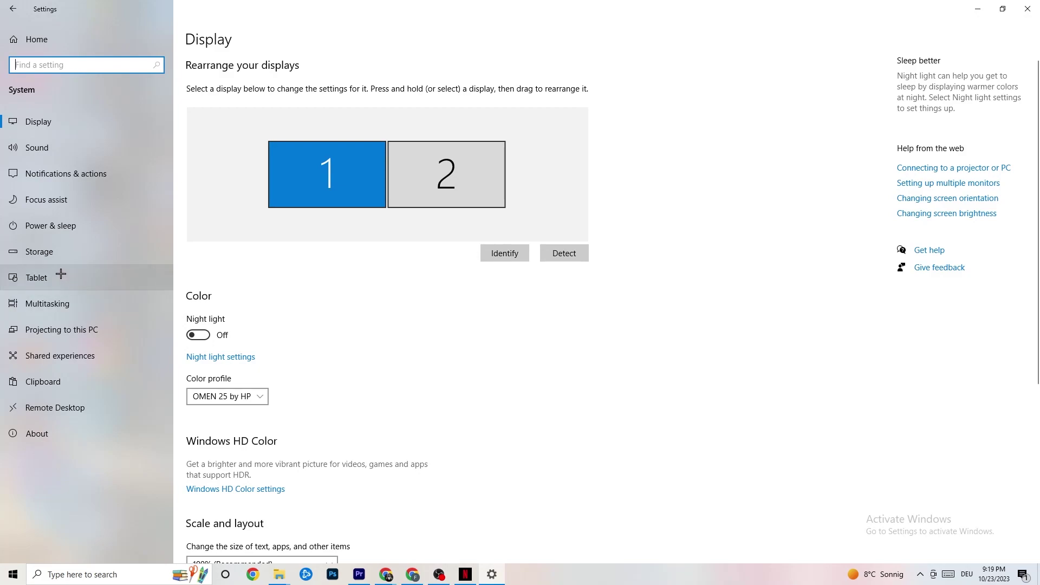
click(36, 221)
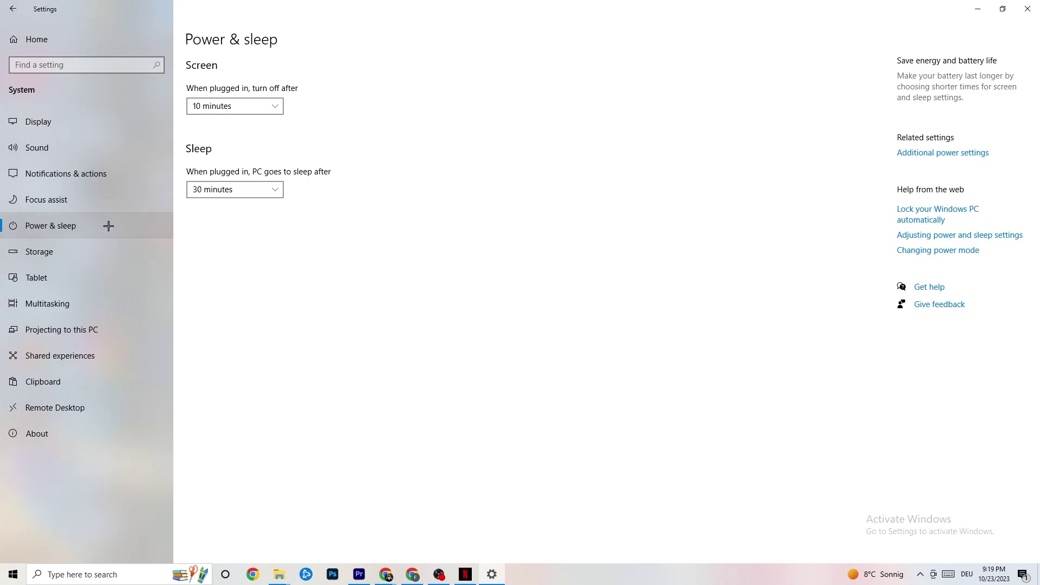
click(937, 153)
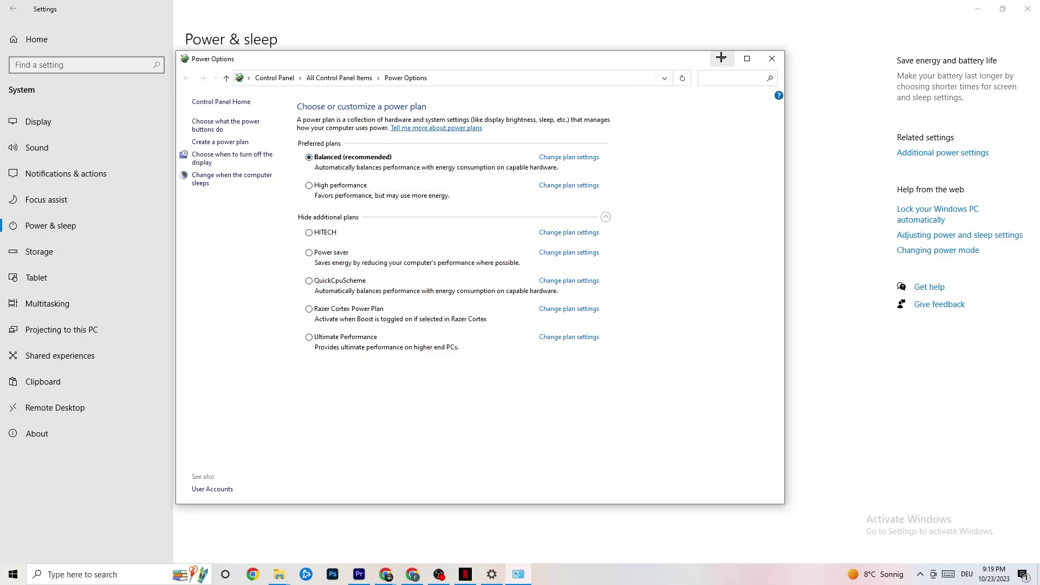
click(773, 60)
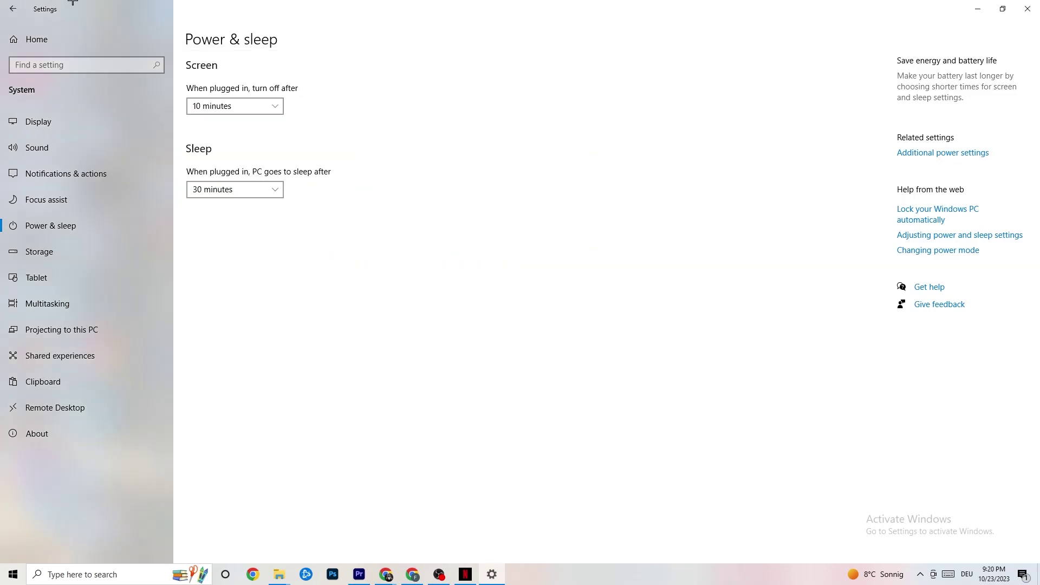
click(16, 7)
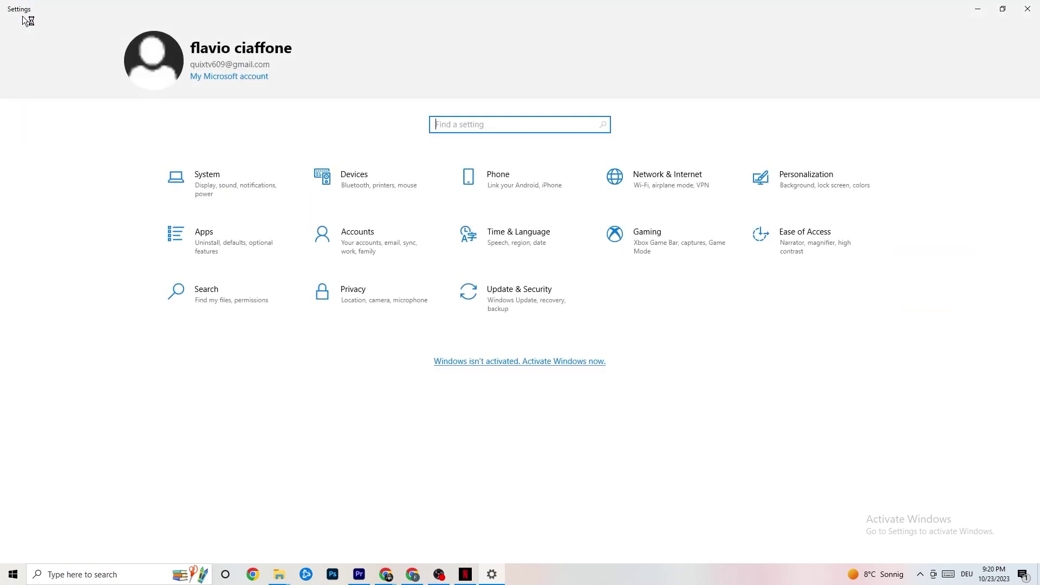
Step: Review the Xbox Game Bar settings and its shortcuts, toggling Game Bar on and back off
click(660, 254)
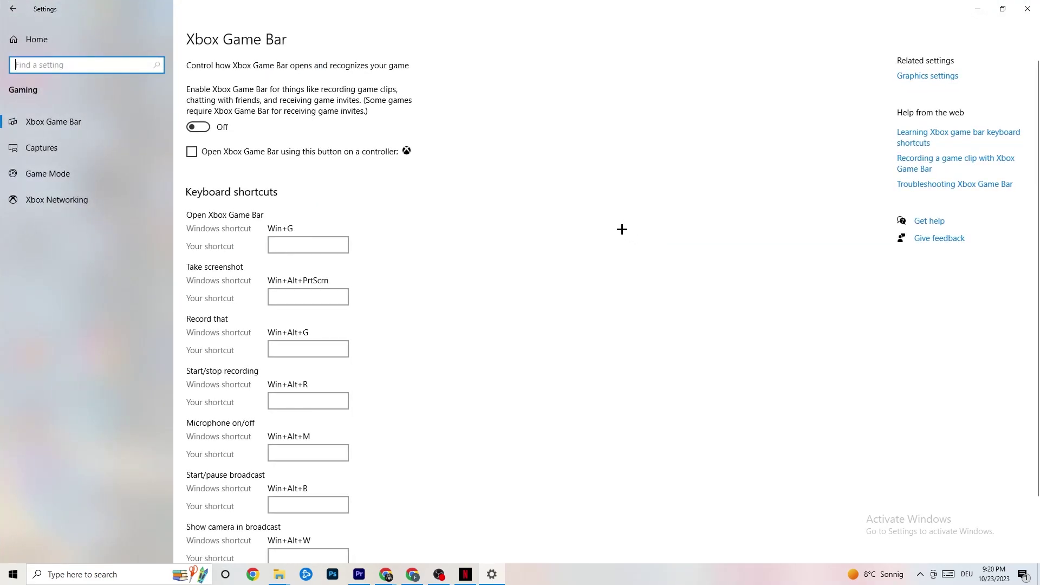
scroll(369, 248, down, 3)
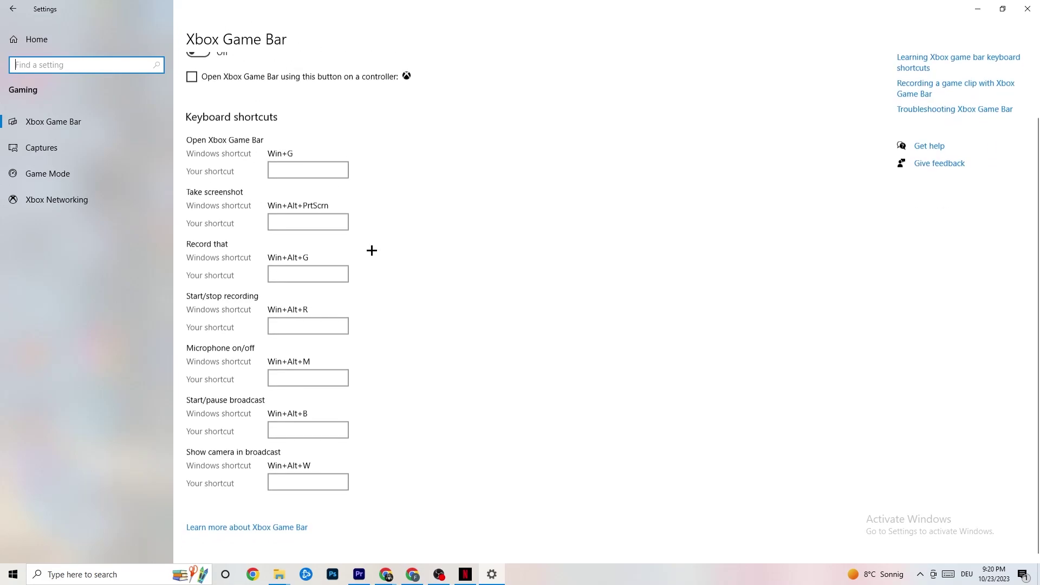
scroll(375, 372, up, 3)
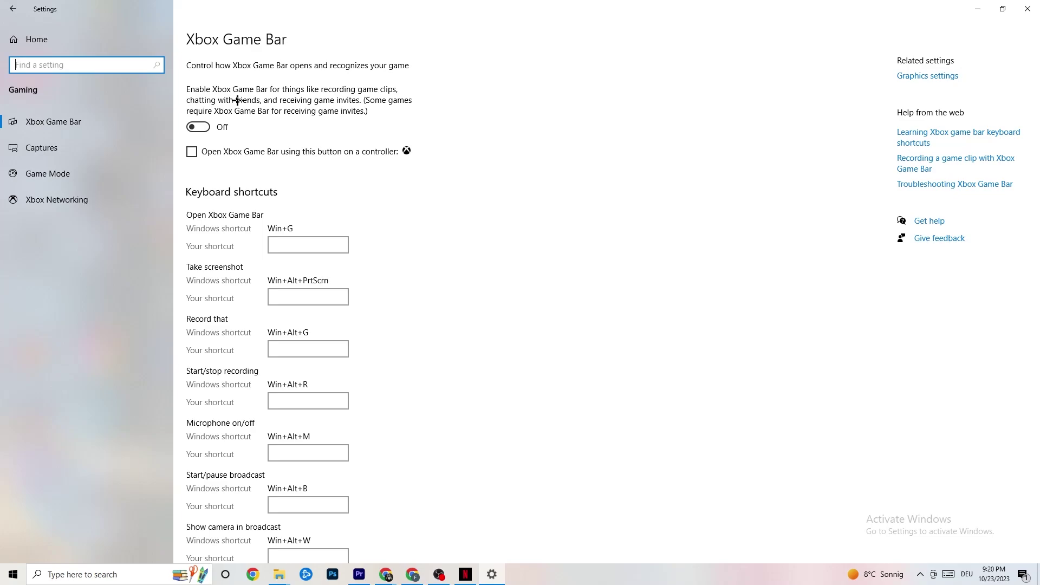
click(201, 127)
click(225, 129)
Step: Review the game capture and Game Mode settings, then return to the settings overview
click(86, 145)
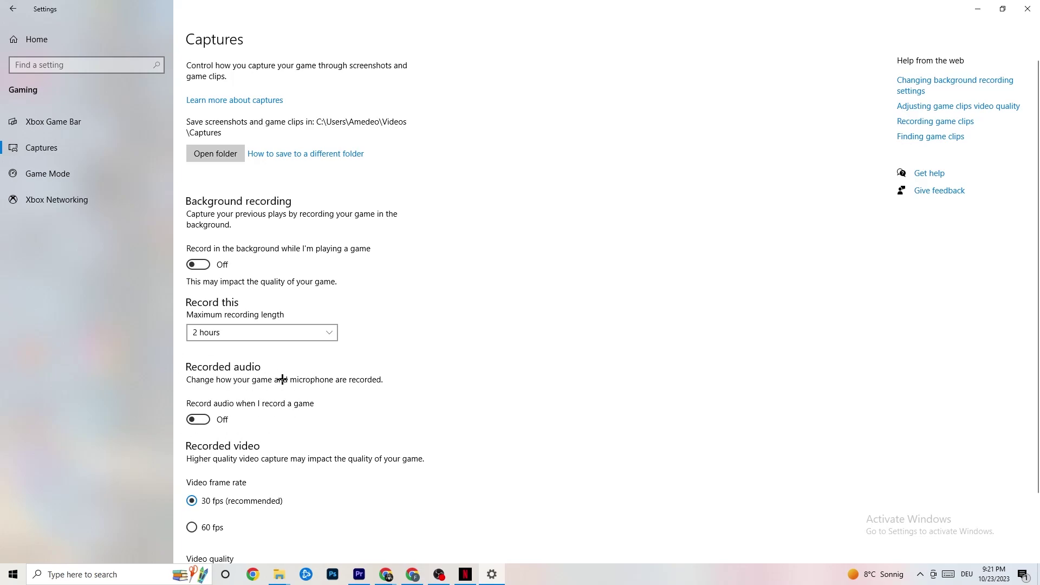
scroll(278, 376, down, 3)
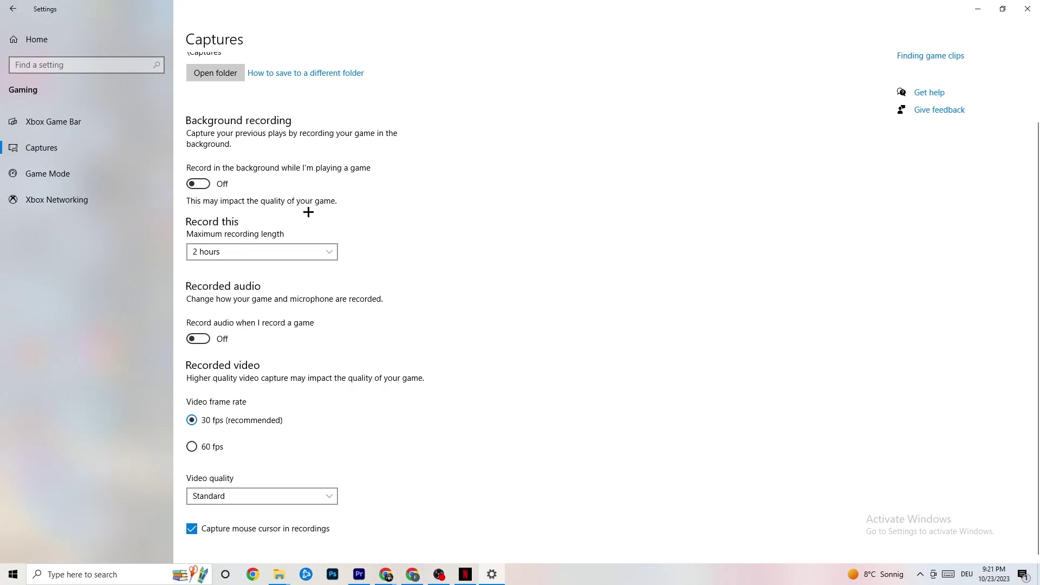
click(81, 178)
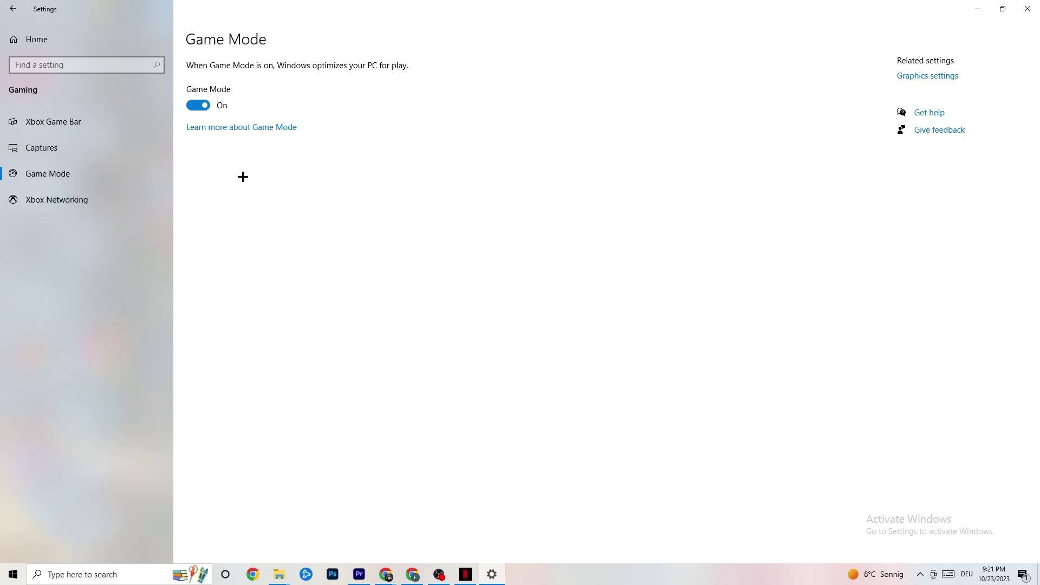
click(17, 8)
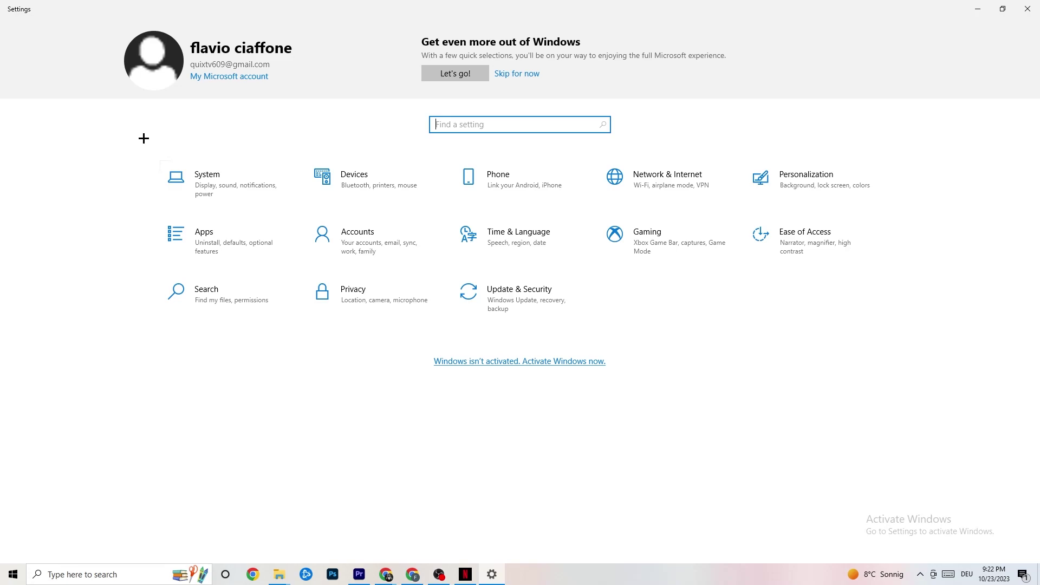
Step: Check the Windows Update and Troubleshoot pages under Update & Security, then close Settings
click(536, 307)
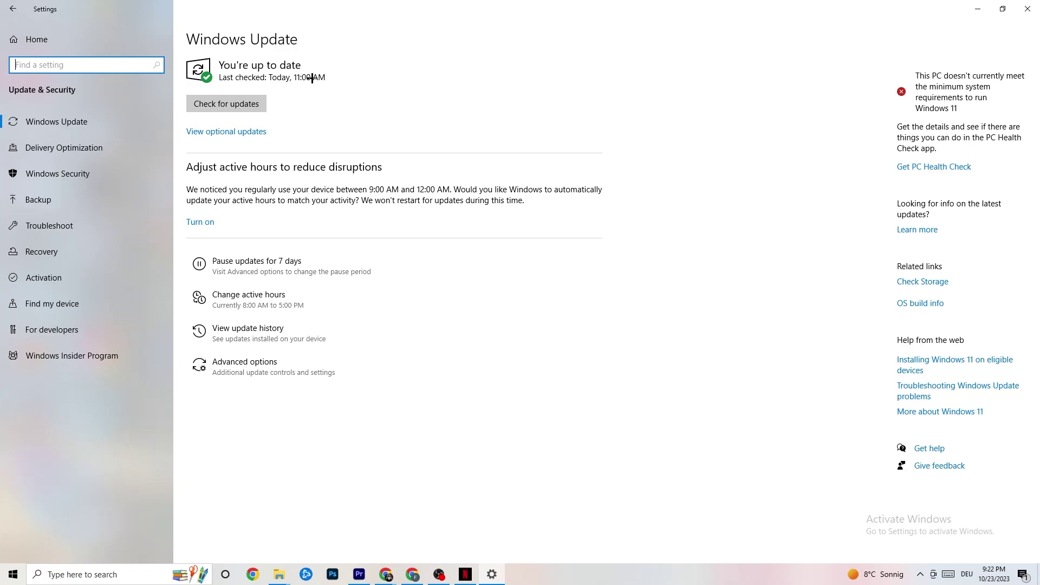
click(340, 118)
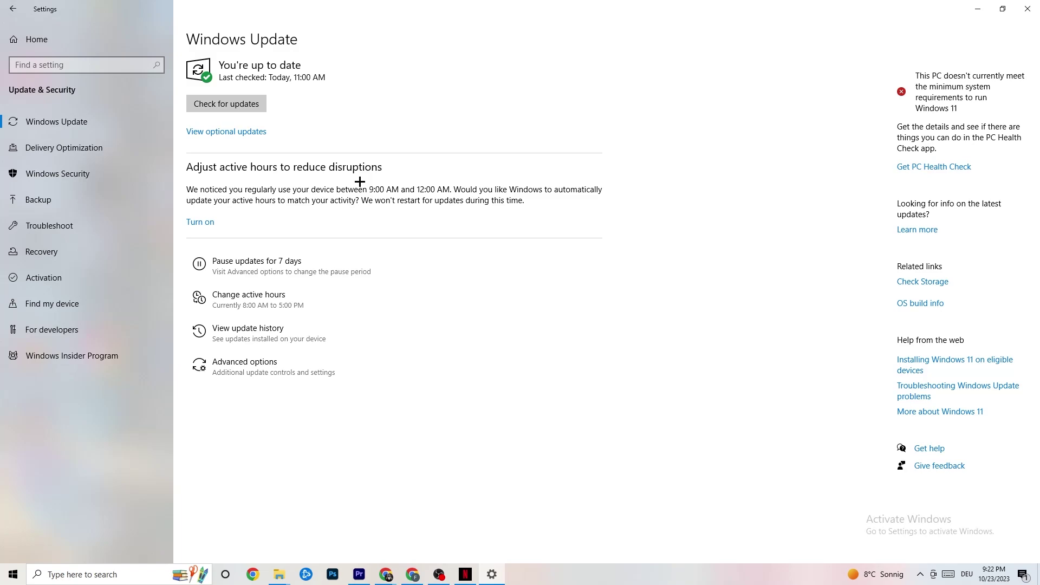
click(81, 226)
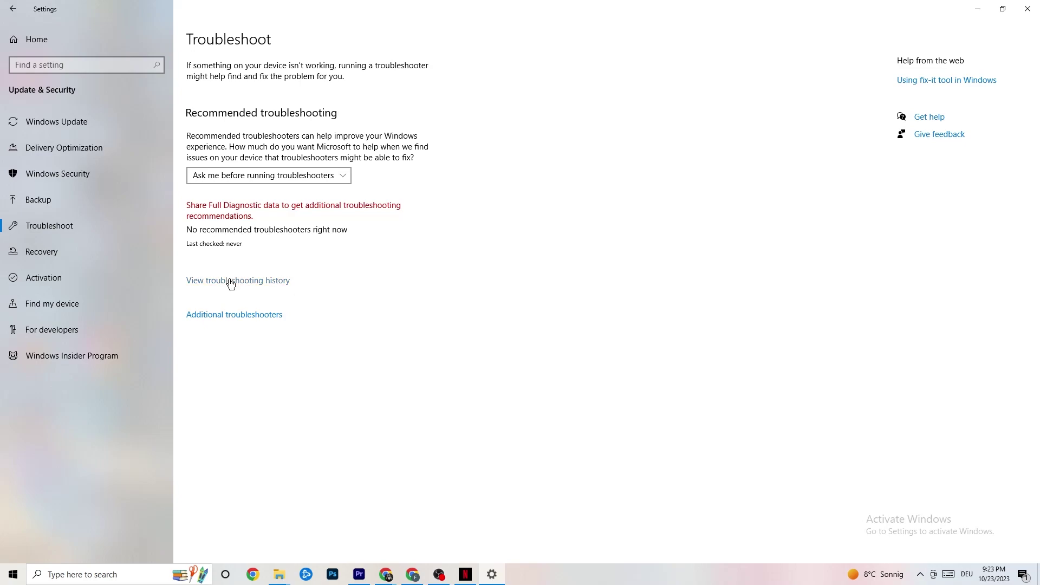
click(1022, 2)
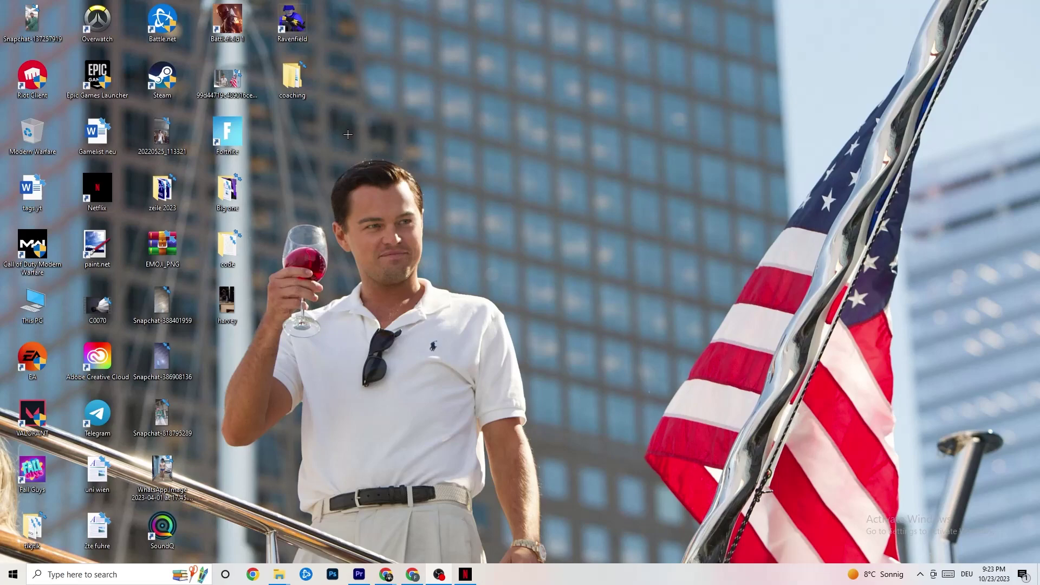
Step: Move the Steam shortcut to an empty area of the desktop and try to run it as administrator
drag(176, 87, 598, 181)
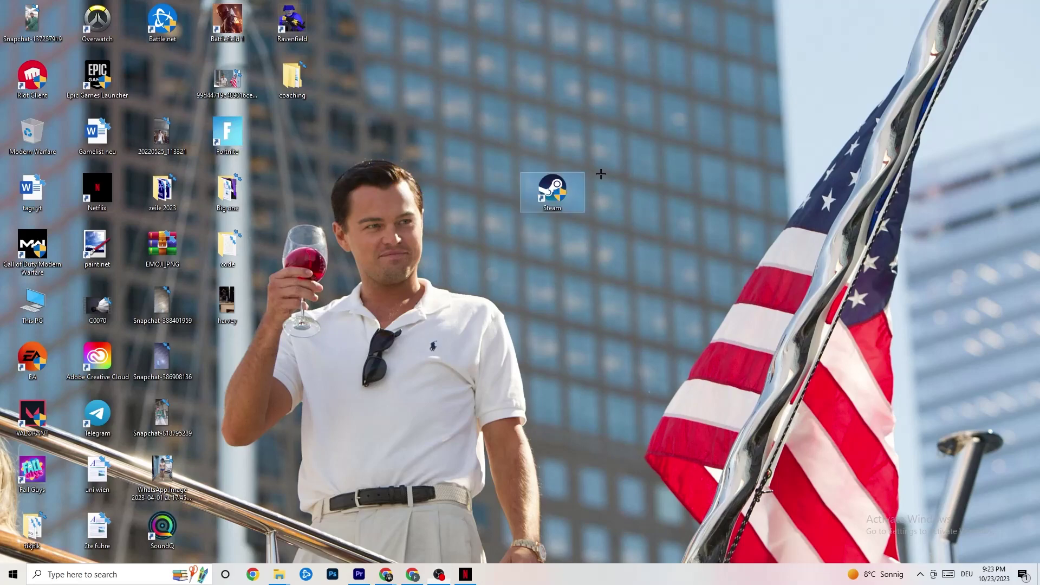
right_click(552, 197)
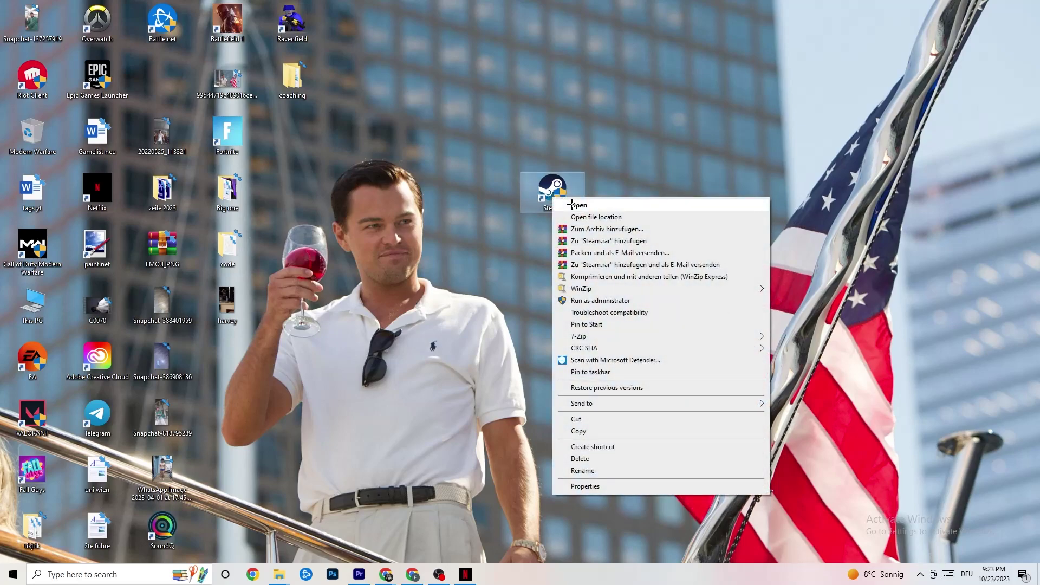
click(587, 300)
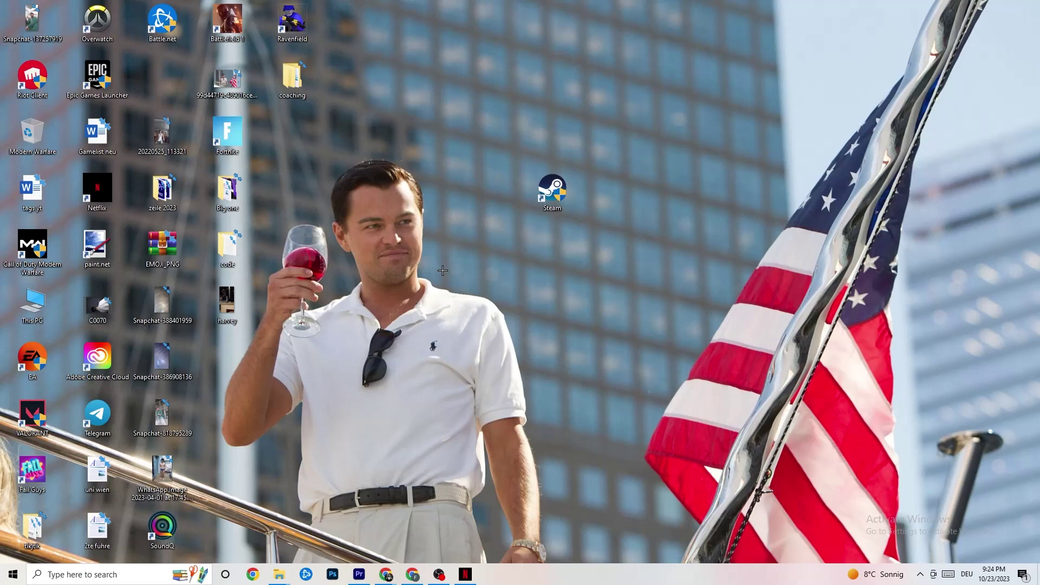
Step: Move the Steam shortcut closer to the other desktop icons and open its Properties, placing the dialog higher on the desktop
drag(528, 207, 465, 208)
right_click(479, 196)
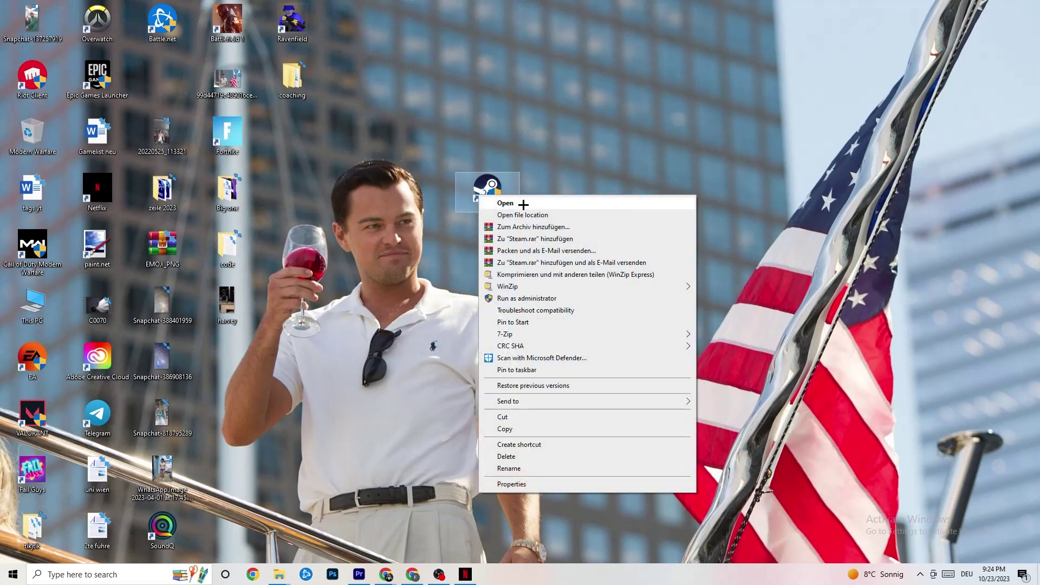
click(528, 484)
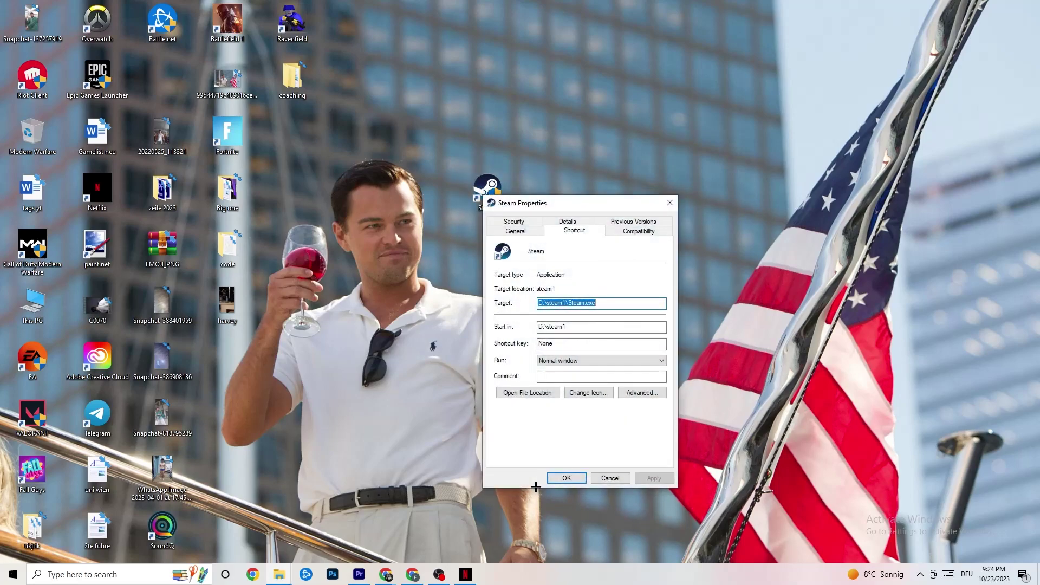
drag(568, 206, 419, 57)
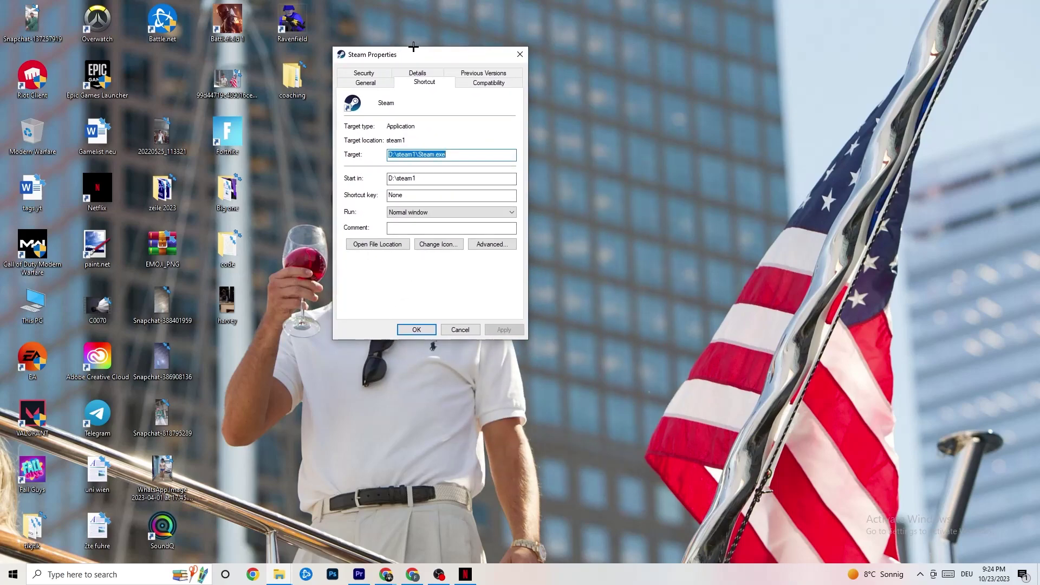
Step: Review Steam's compatibility settings, including the Windows versions offered for compatibility mode, and confirm the properties unchanged
click(474, 82)
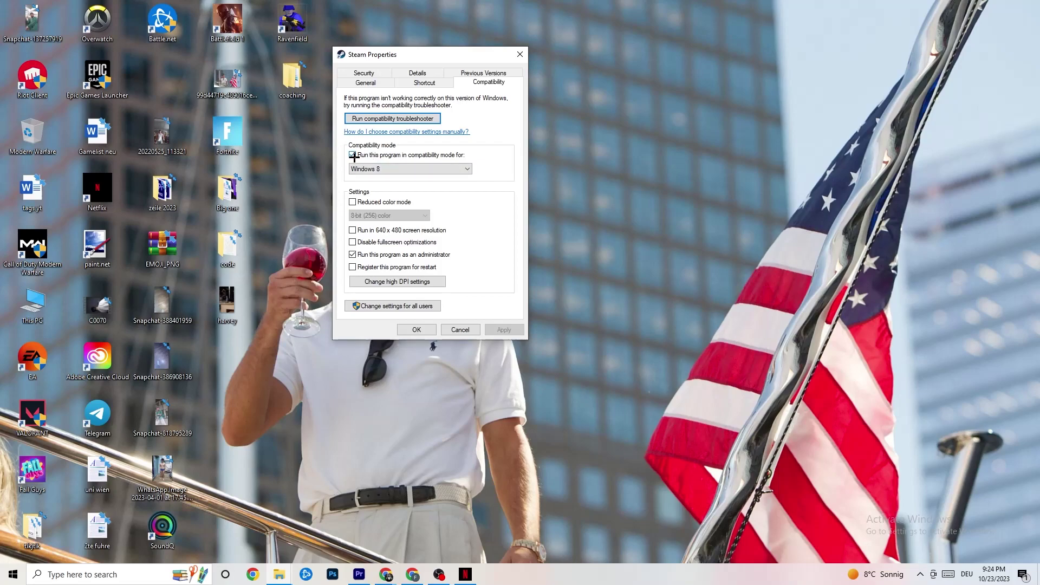
click(449, 168)
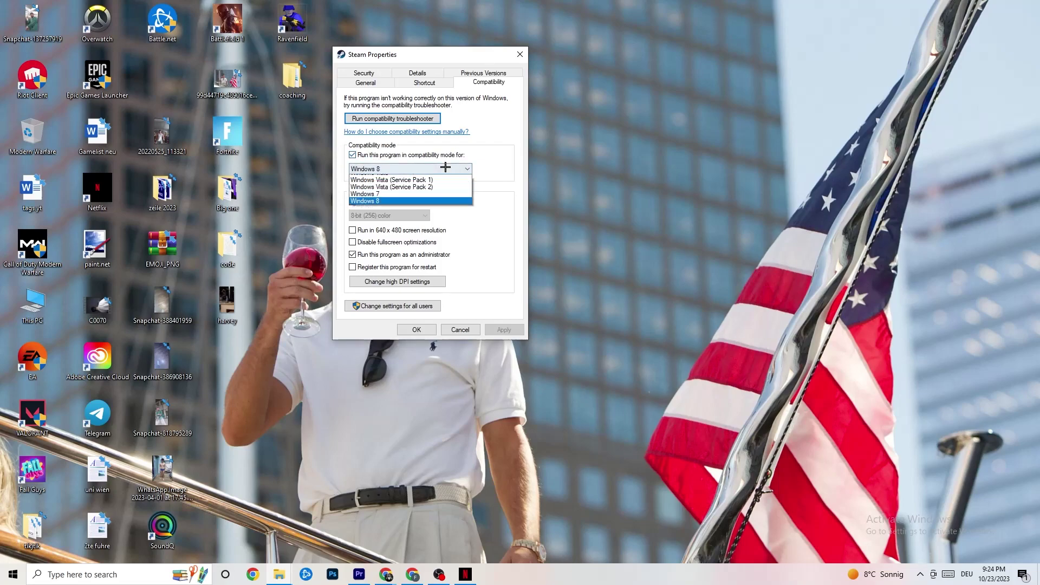
click(470, 155)
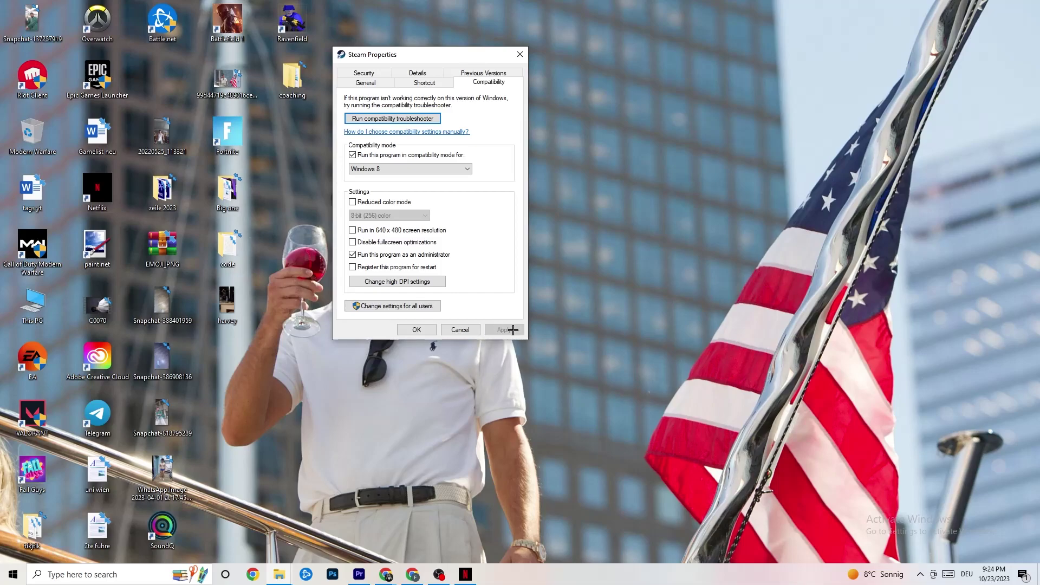
click(417, 329)
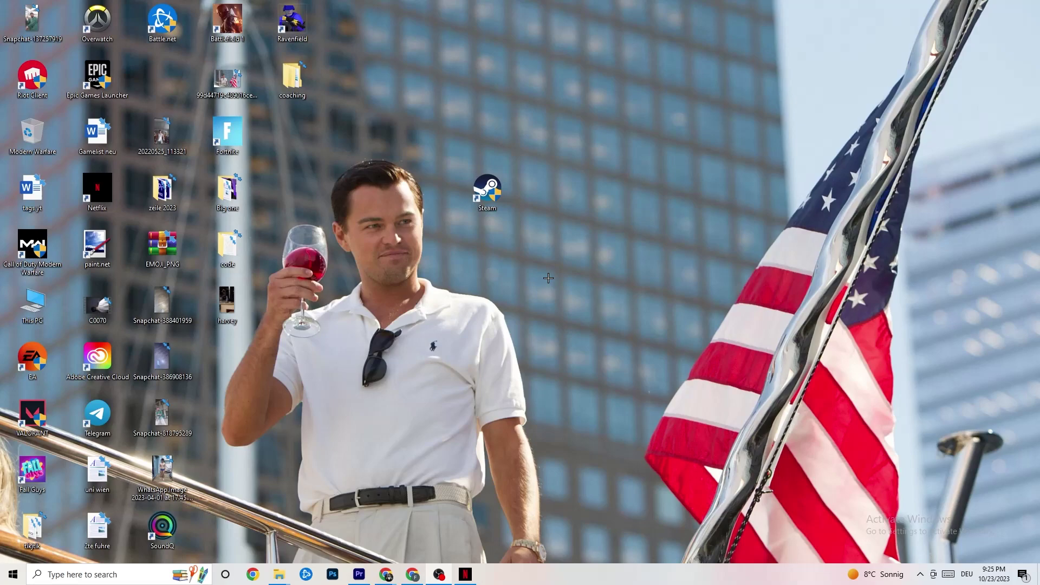
right_click(501, 204)
right_click(517, 111)
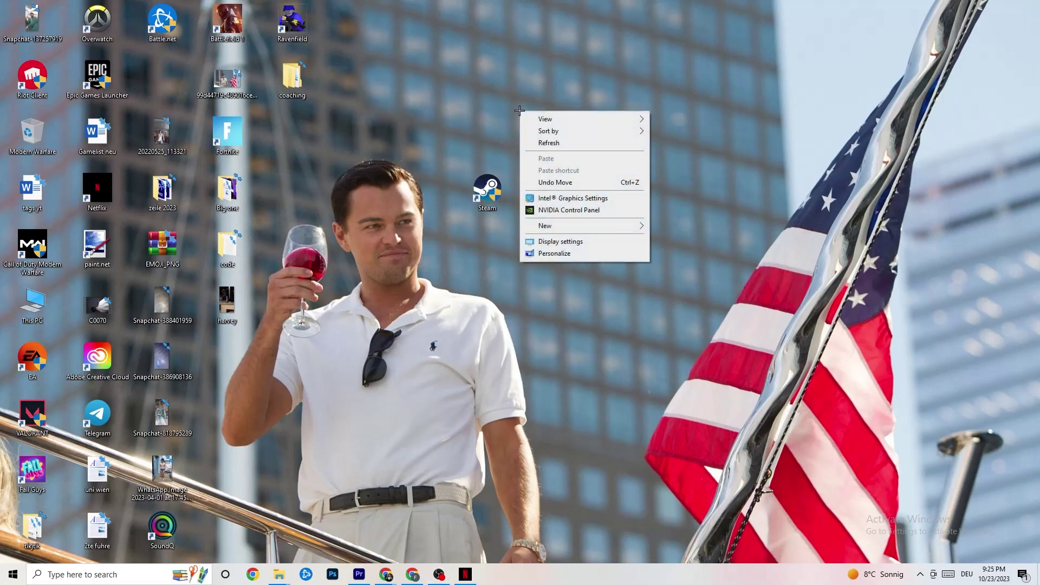
click(287, 362)
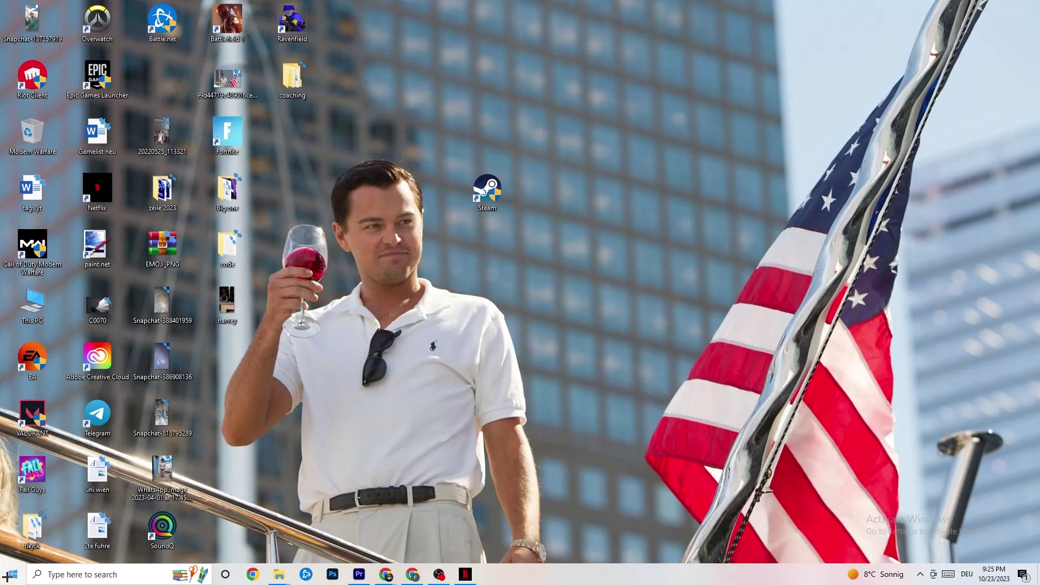
click(487, 186)
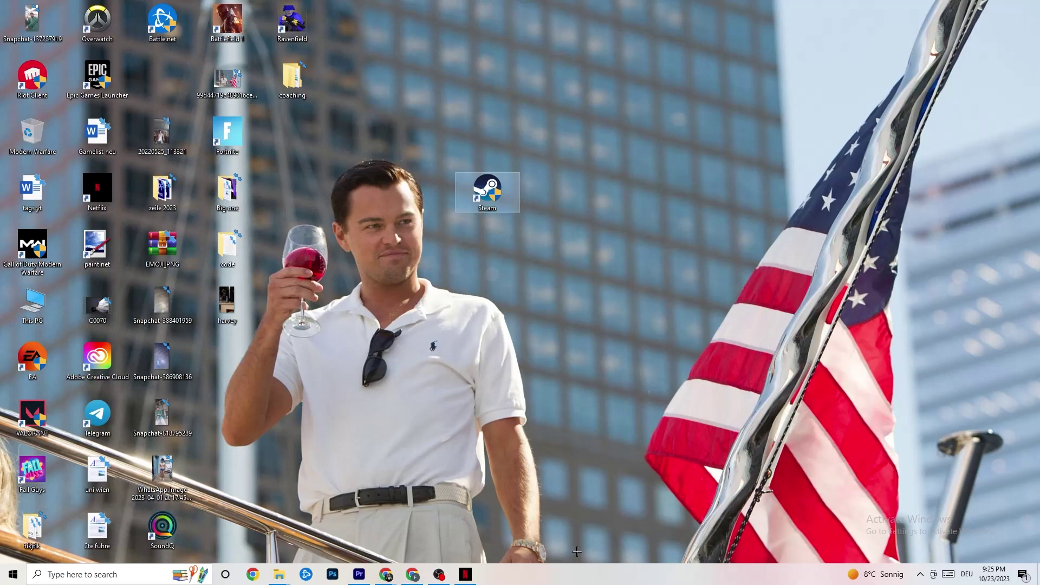
Step: Open Task Manager, maximize it and check the End task option for the Windows Explorer process without ending it
right_click(577, 582)
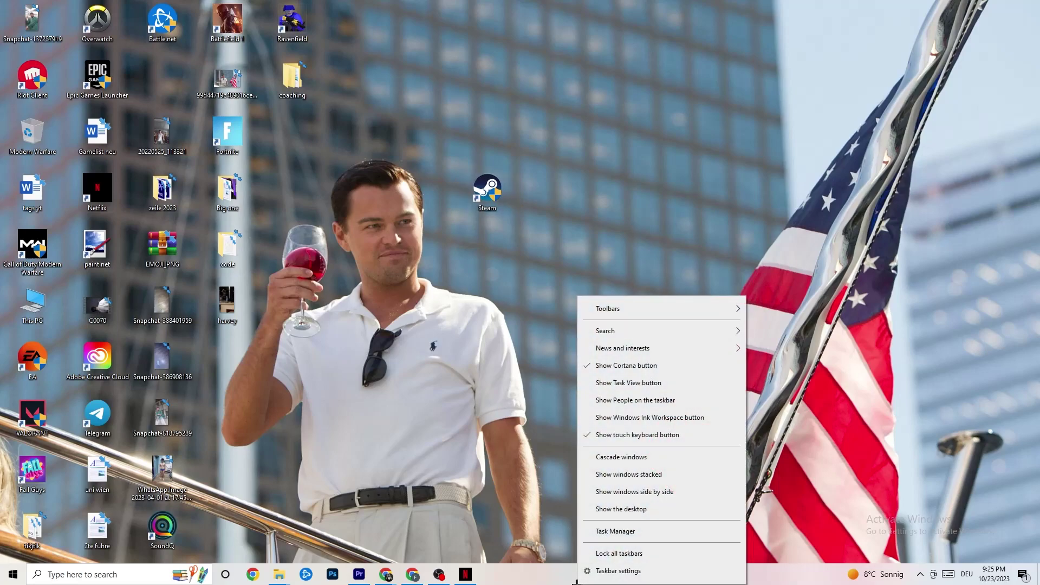
click(640, 535)
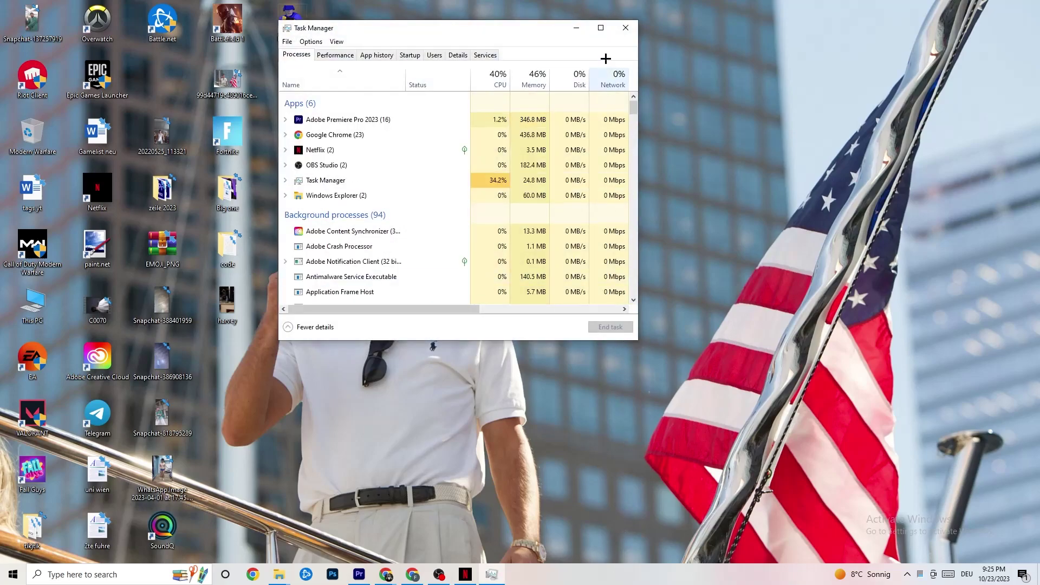
click(600, 30)
double_click(600, 30)
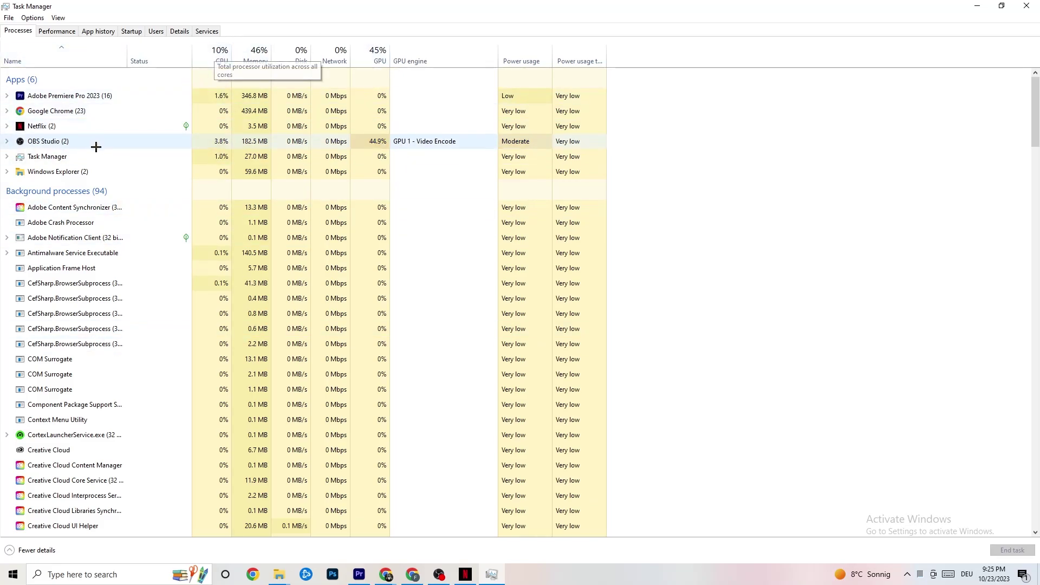
right_click(70, 173)
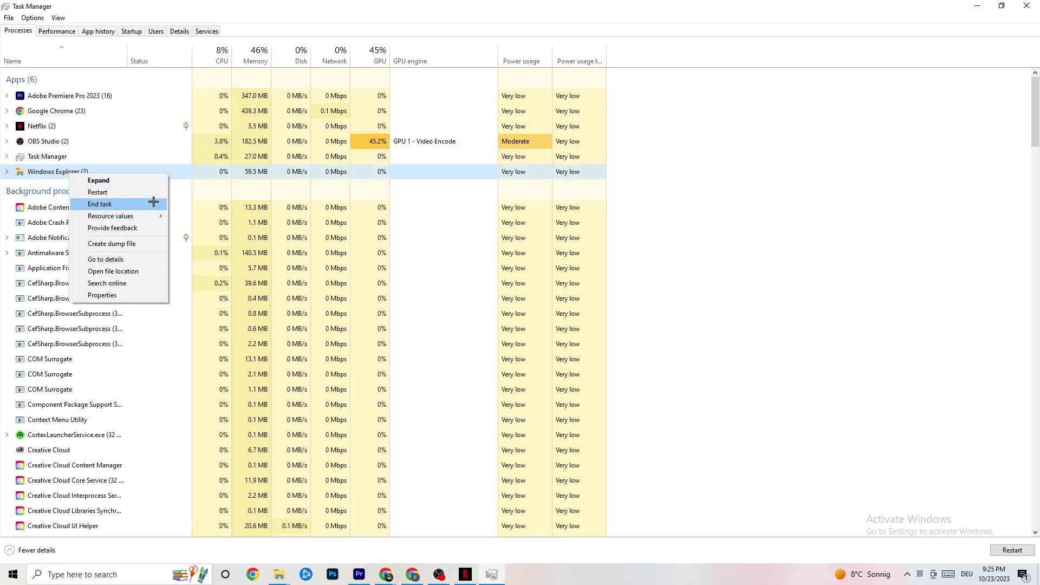
key(super+shift+s)
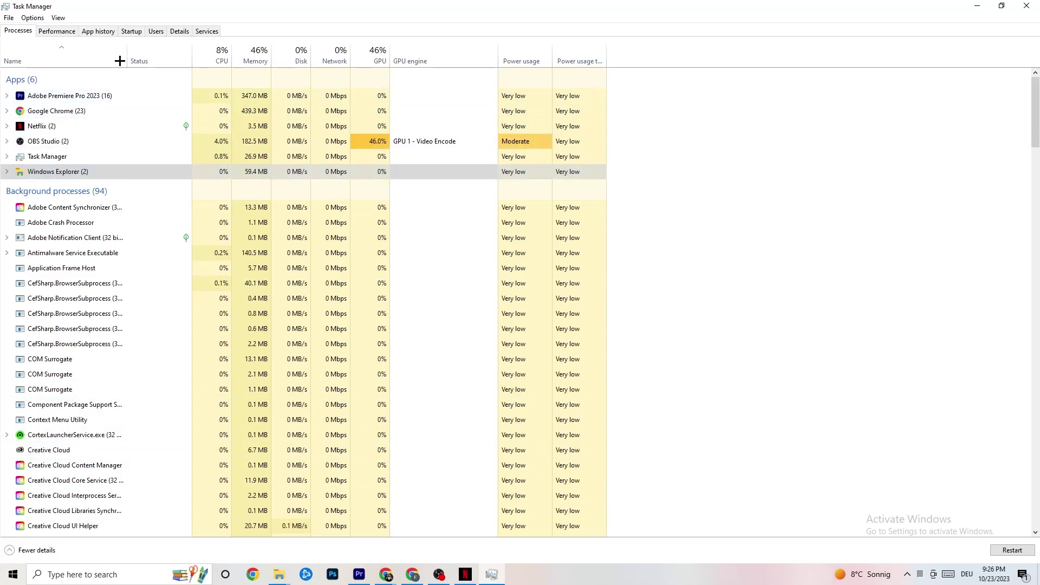
Step: Review the disable option for startup apps and the priority options for the Adobe Premiere Pro process, then close Task Manager
click(135, 30)
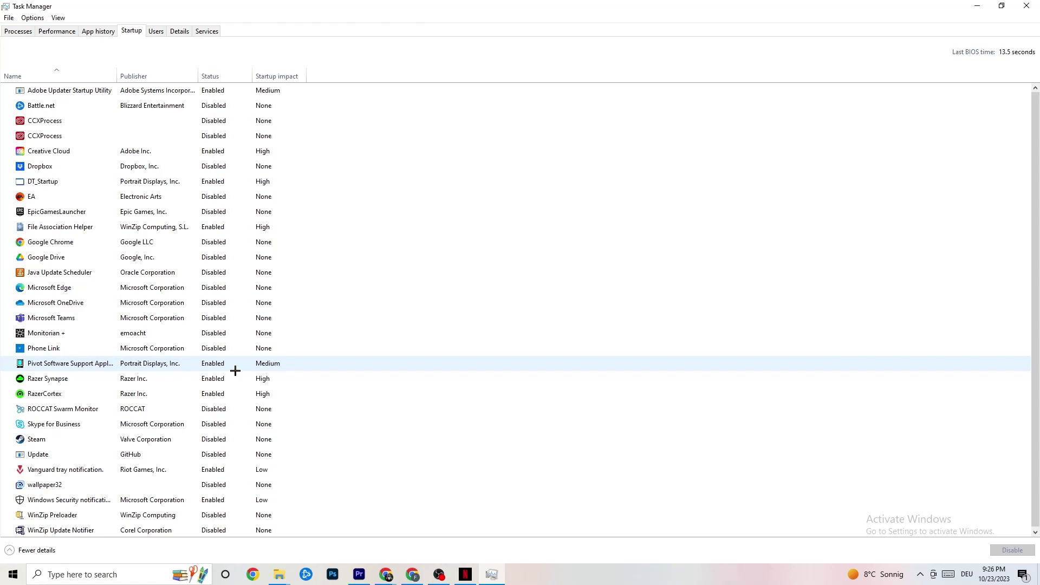
right_click(210, 364)
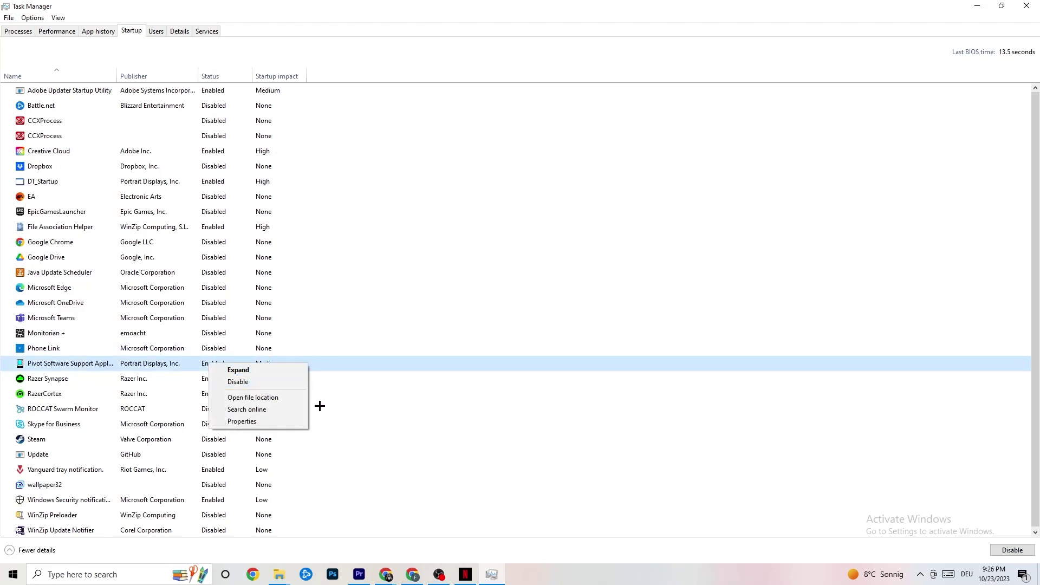
click(179, 32)
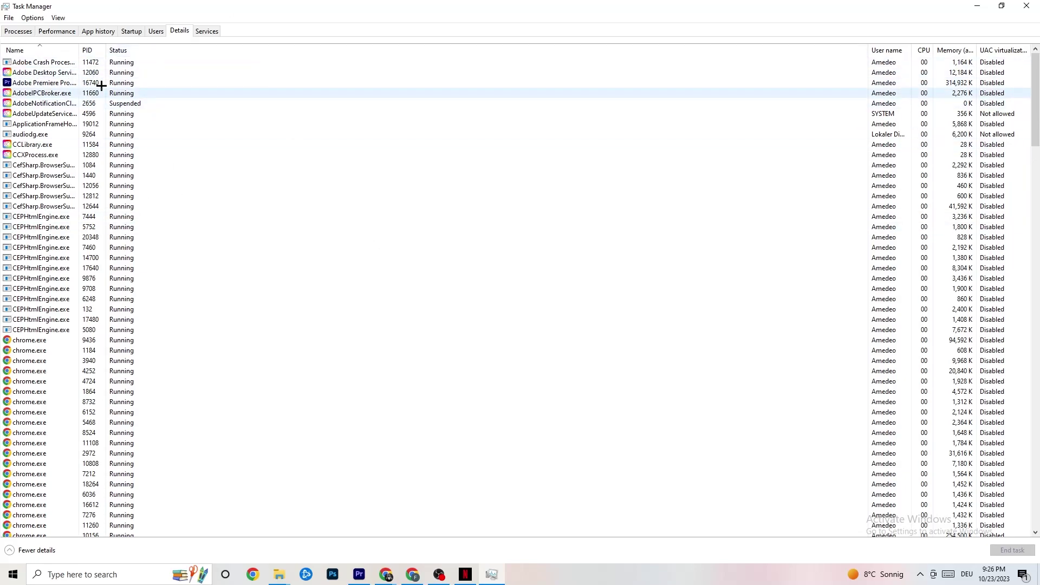
right_click(45, 87)
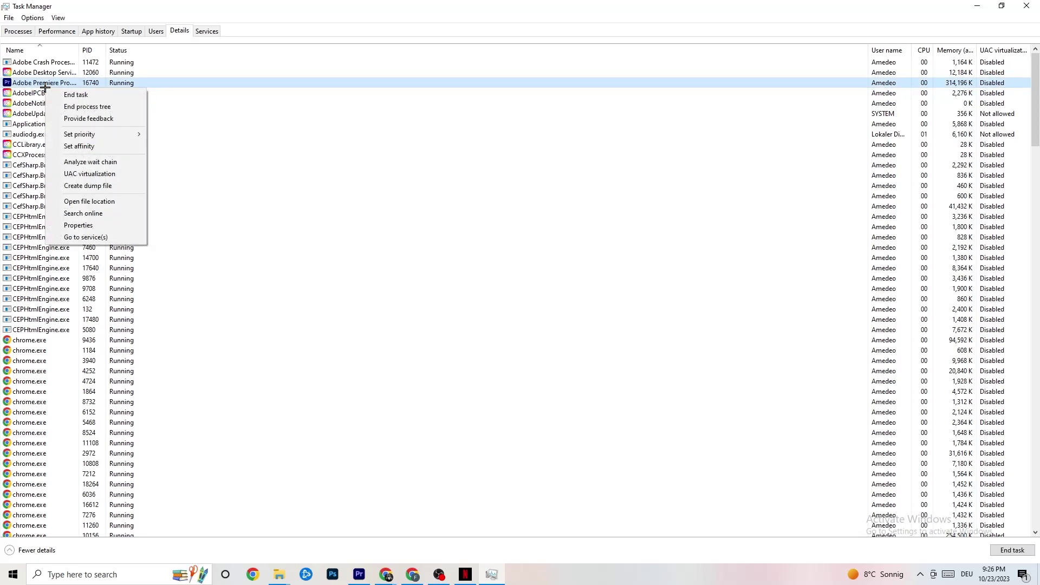
mouse_move(91, 133)
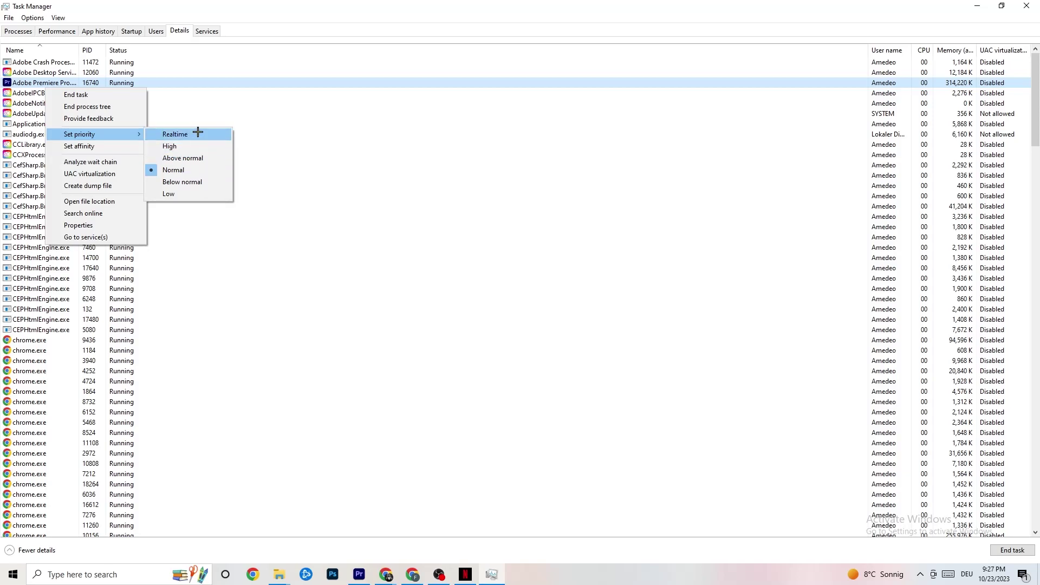
click(316, 103)
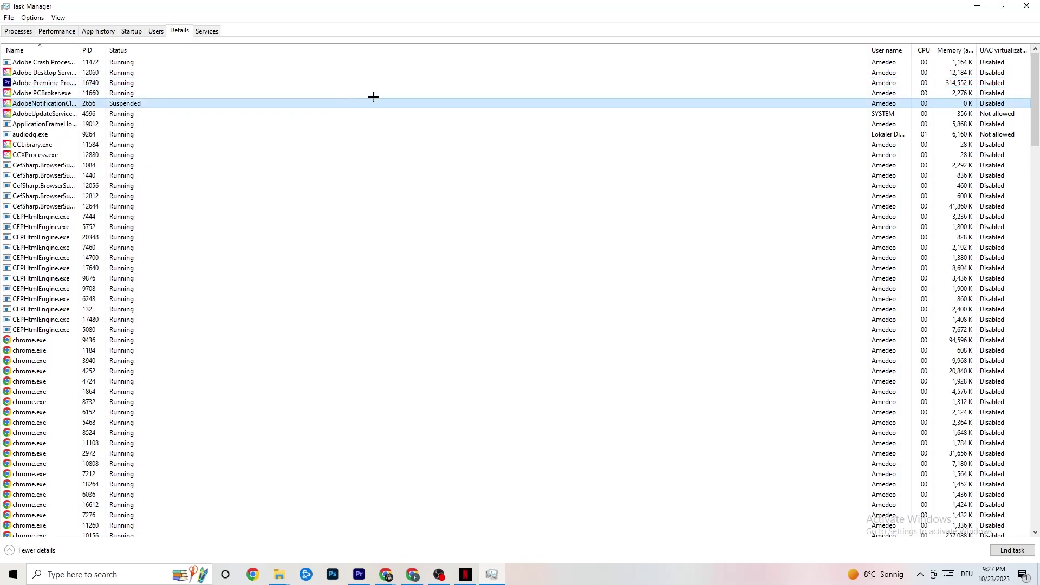
click(1027, 6)
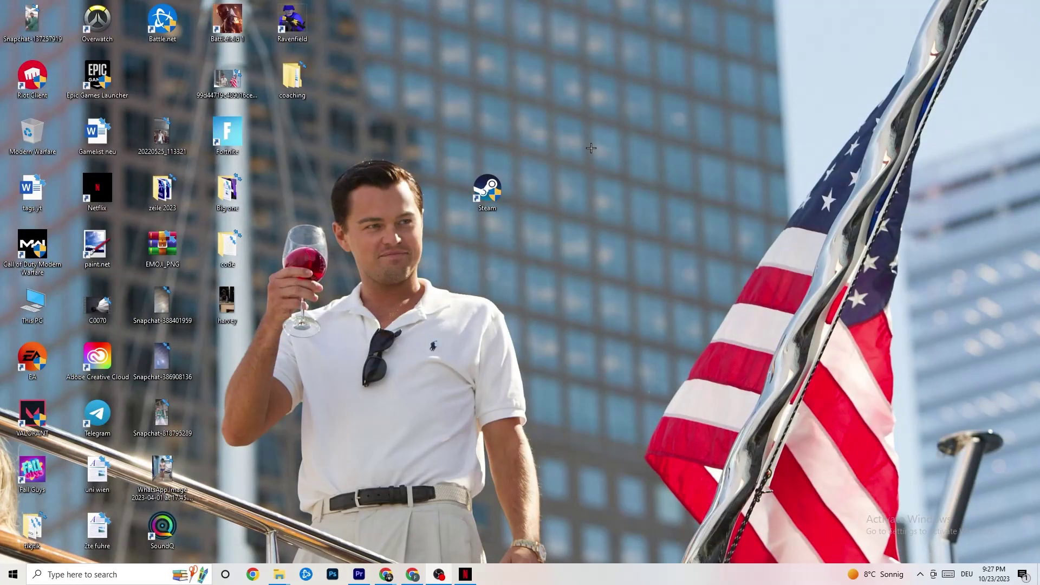
Step: Open NVIDIA Control Panel, review the image settings preview and display resolution settings, then close it
right_click(581, 103)
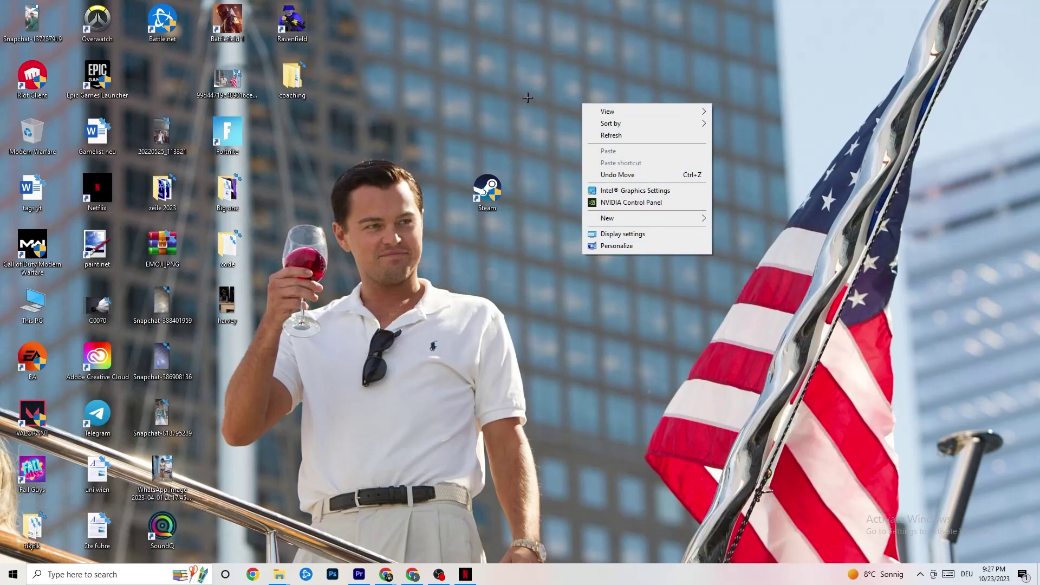
click(616, 204)
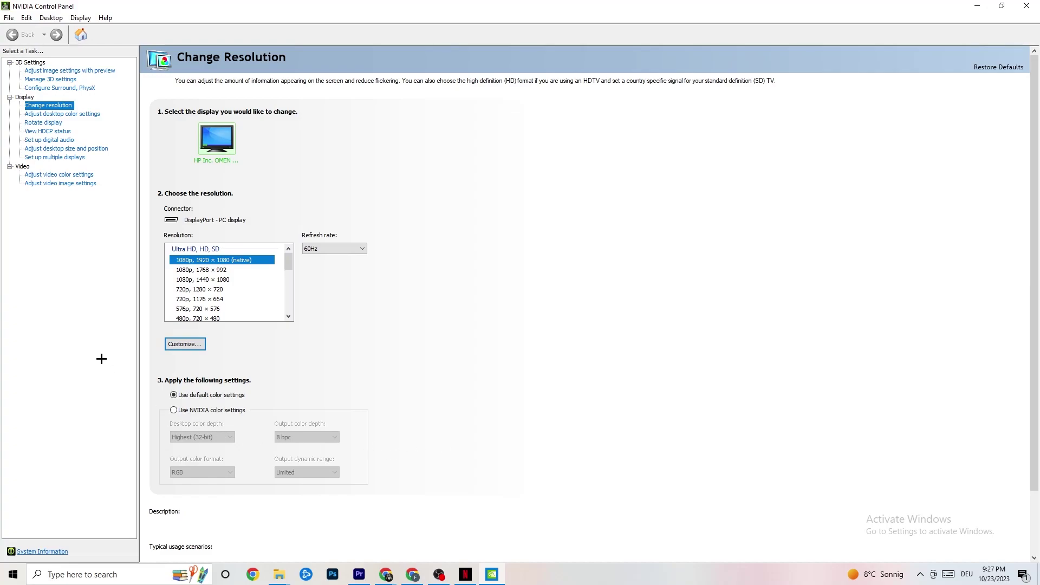
click(58, 71)
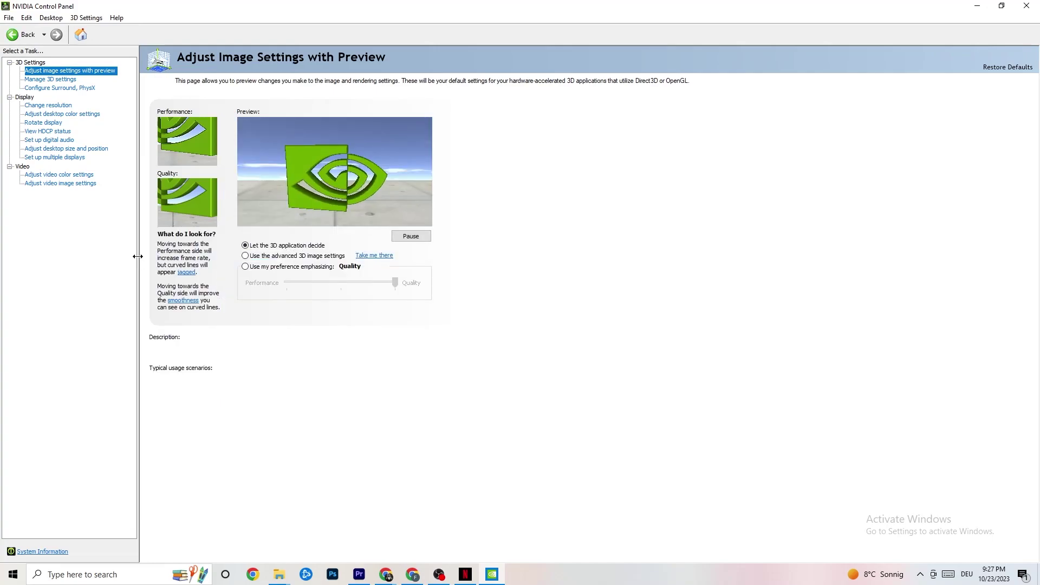
mouse_move(369, 256)
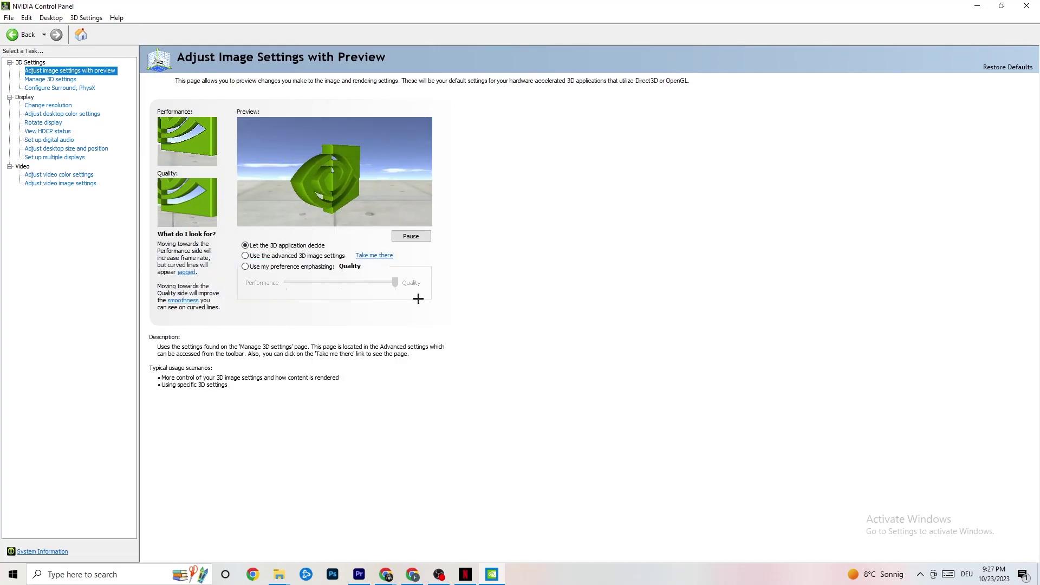
mouse_move(248, 269)
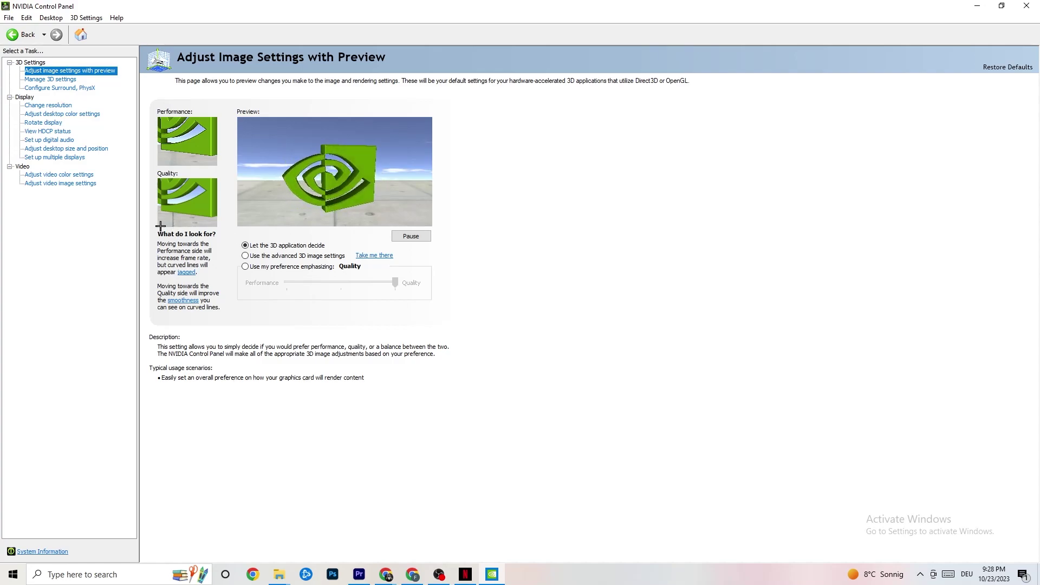
click(37, 106)
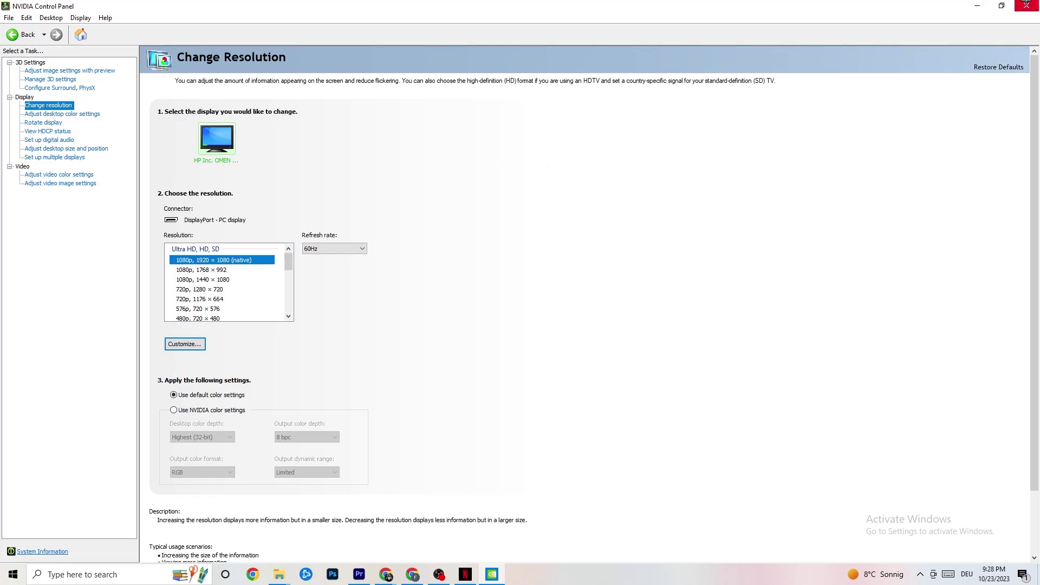
click(1025, 5)
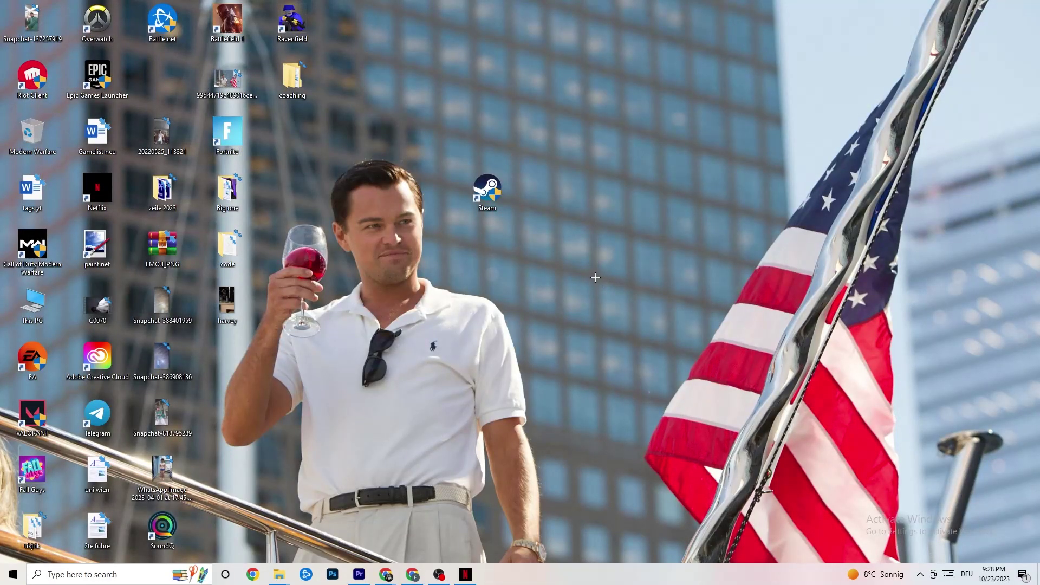